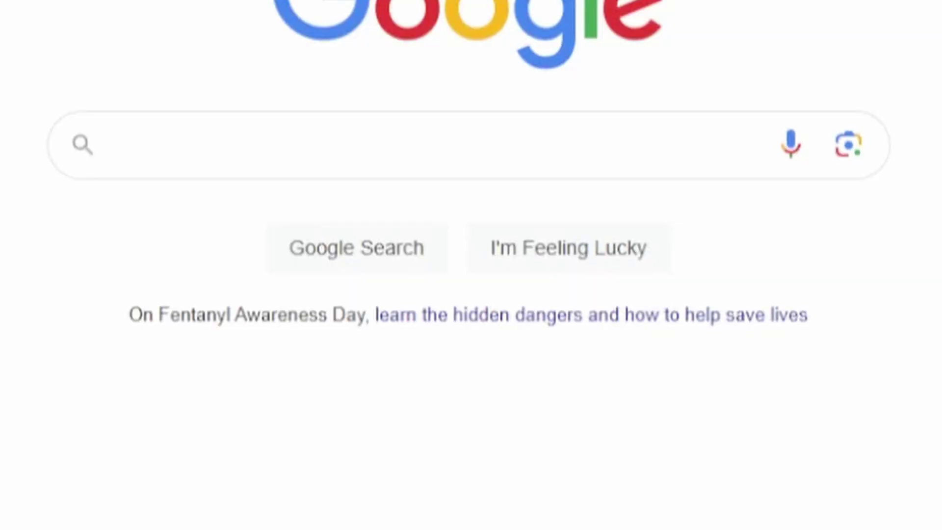
Search Google for 'Gling' and open the gling.ai site from the results.
left_click(252, 151)
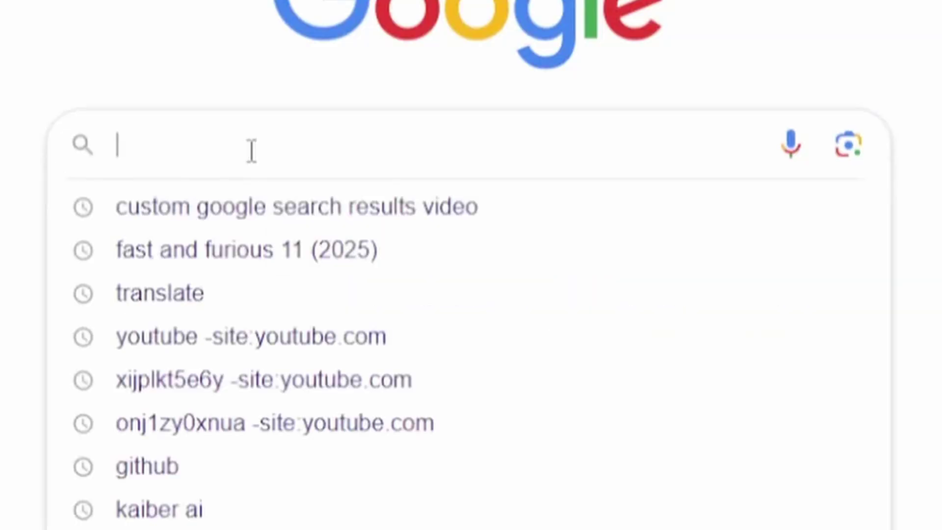
type("Gling ai")
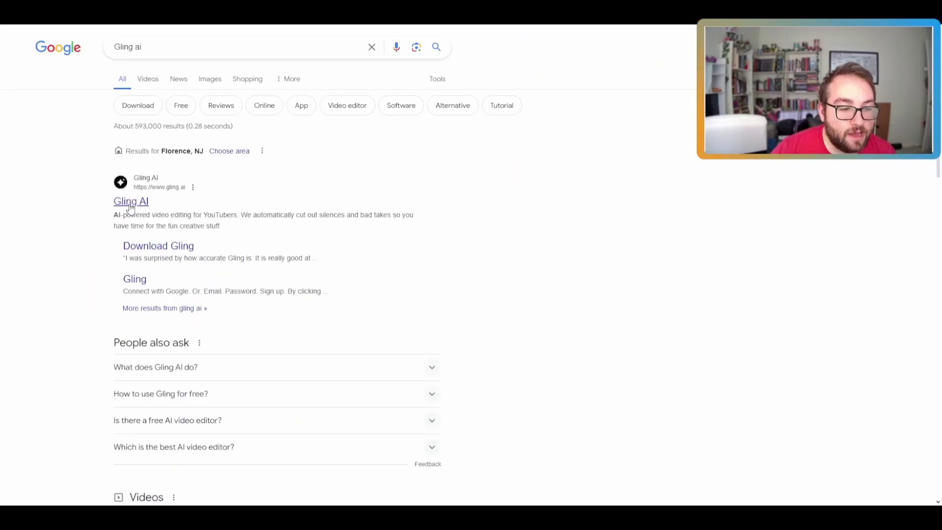
left_click(129, 205)
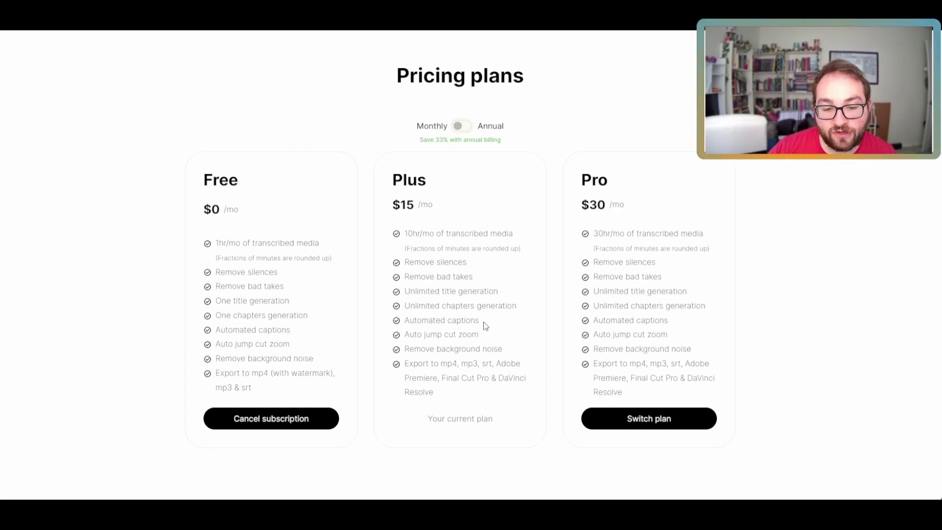
left_click_drag(520, 309, 398, 300)
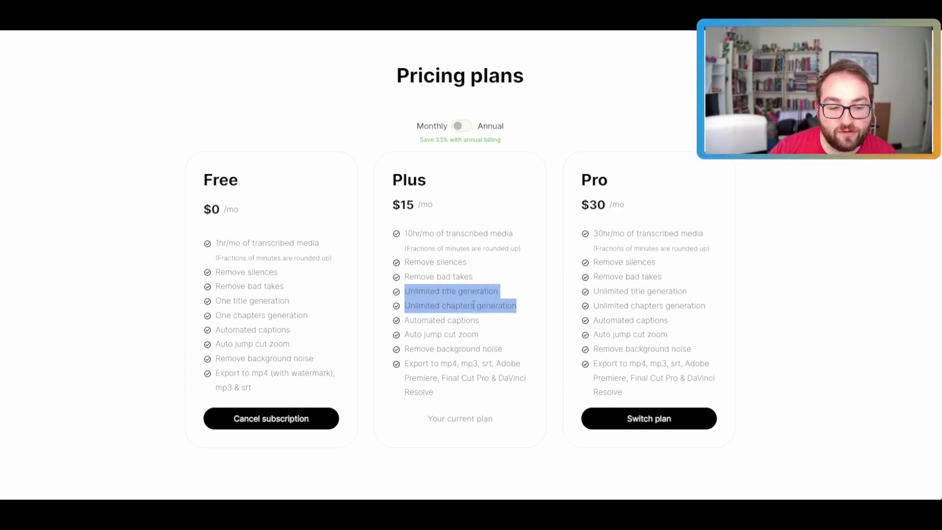
left_click(535, 320)
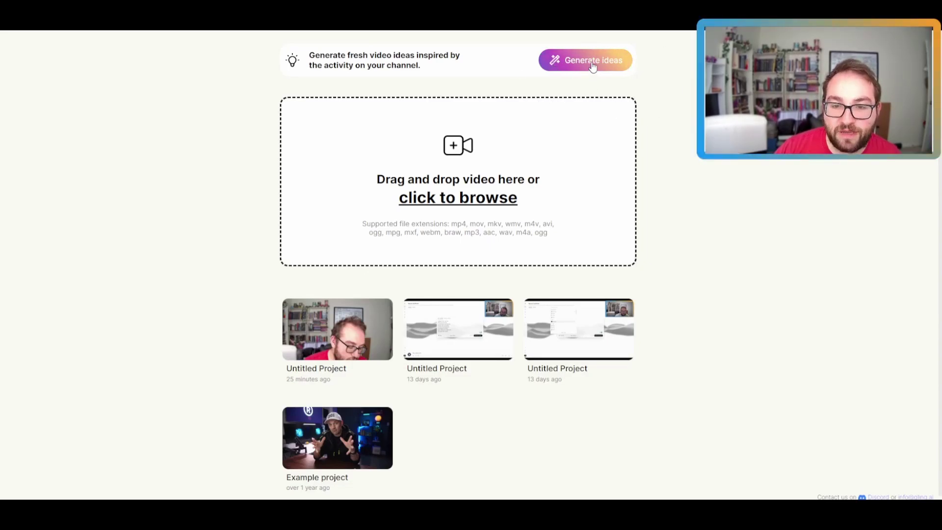
left_click(593, 66)
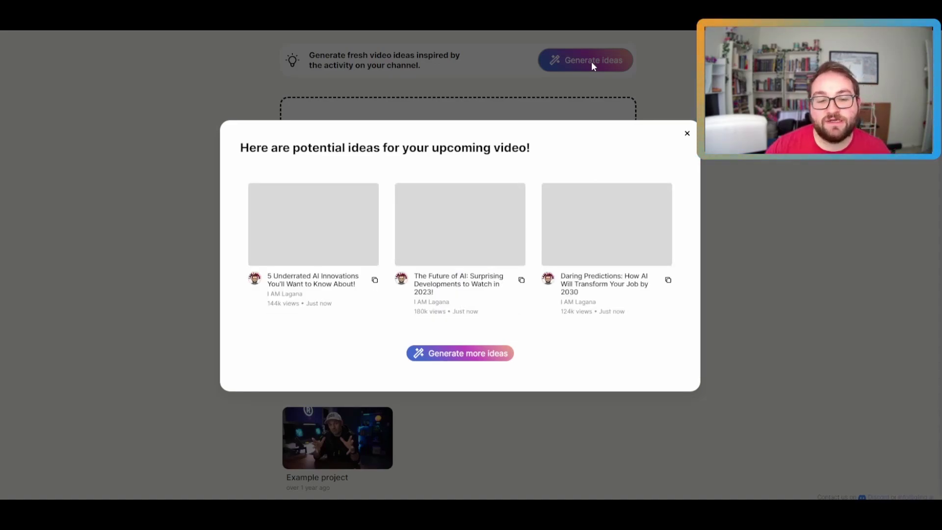
left_click_drag(268, 276, 352, 284)
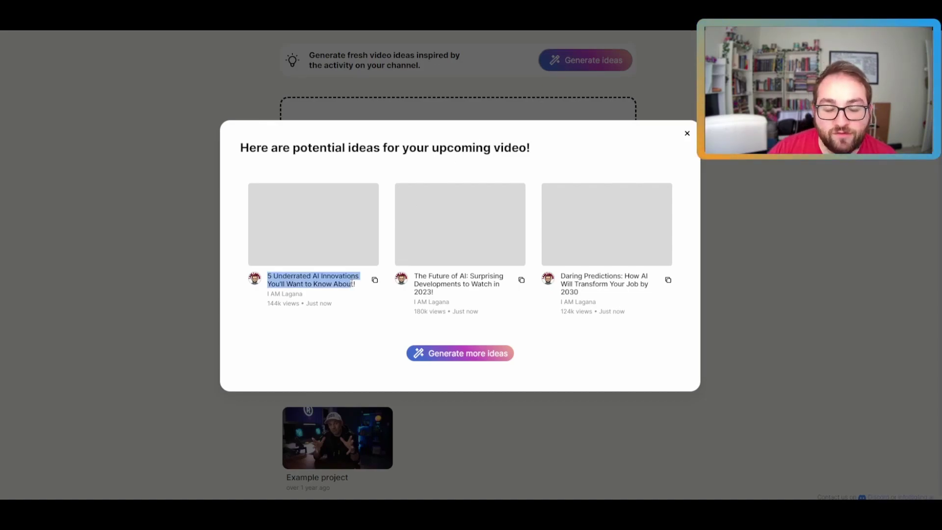
left_click_drag(456, 275, 485, 276)
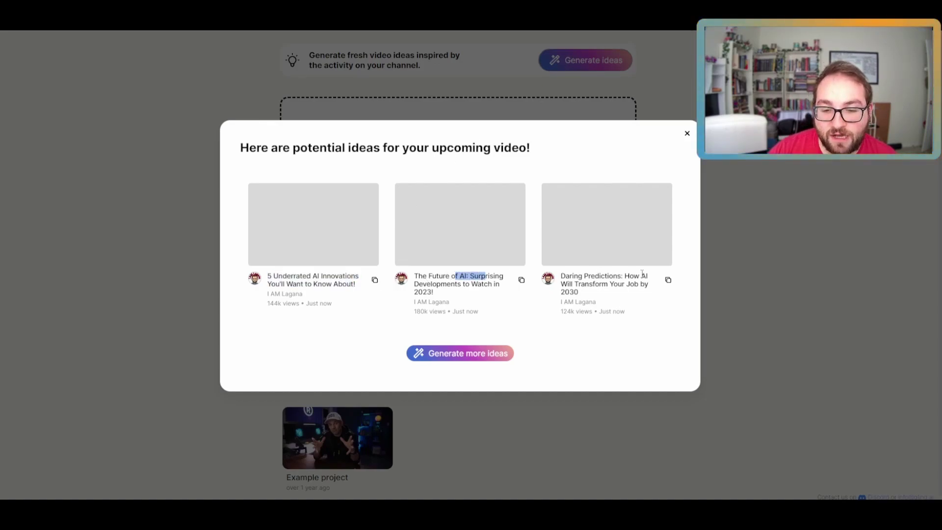
left_click(687, 134)
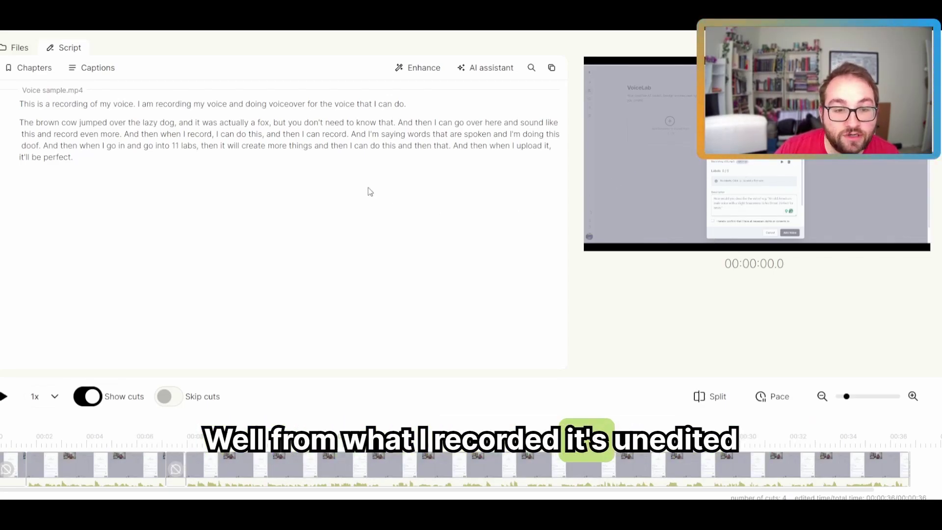
Add preset captions, then move the caption box up and back to the bottom, wider.
left_click(92, 67)
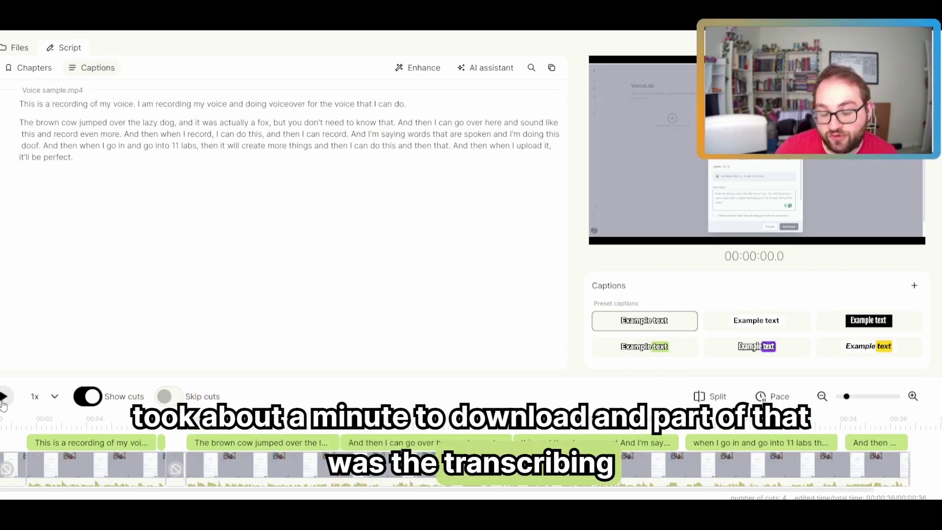
left_click(4, 398)
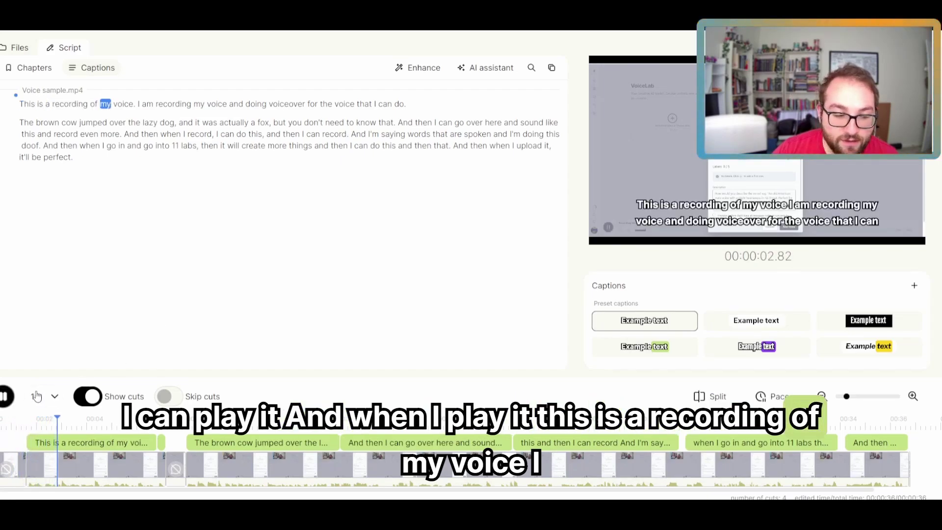
key("space")
left_click(686, 222)
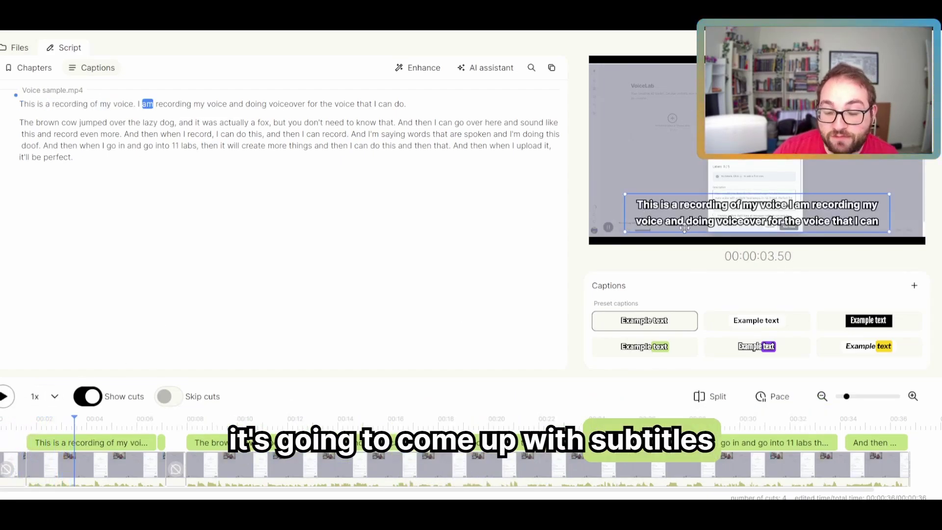
left_click_drag(688, 223, 656, 152)
left_click_drag(746, 184, 834, 226)
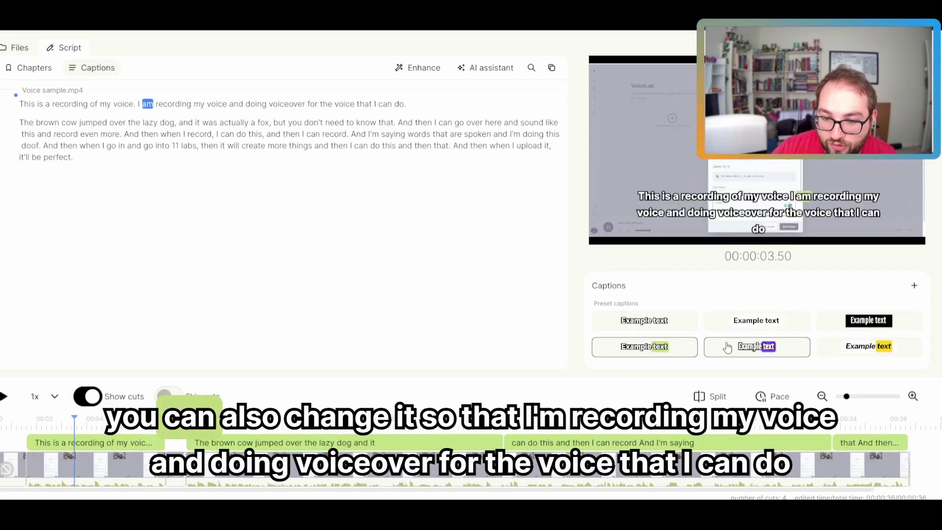
Try the green, purple, yellow, black-box, white and outlined presets, then start a new custom style.
left_click(640, 346)
key("space")
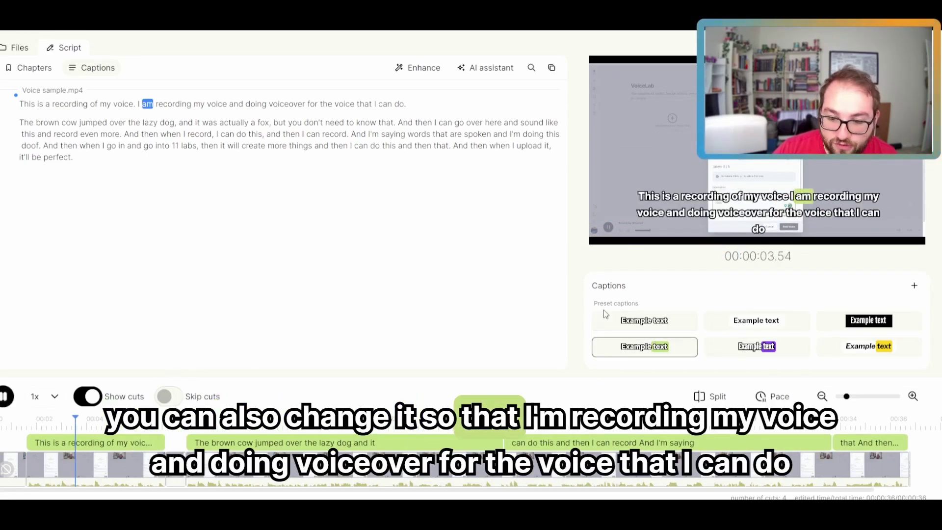
left_click(749, 347)
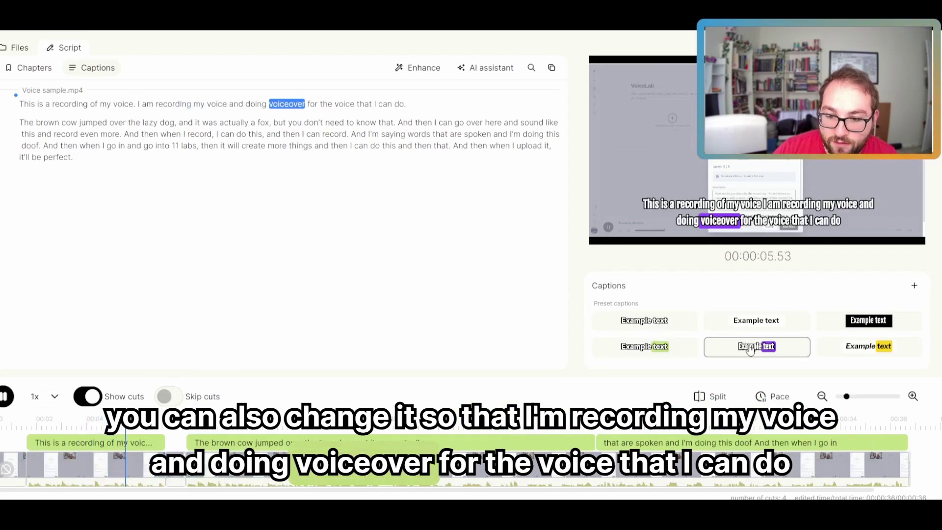
left_click(853, 347)
left_click(856, 325)
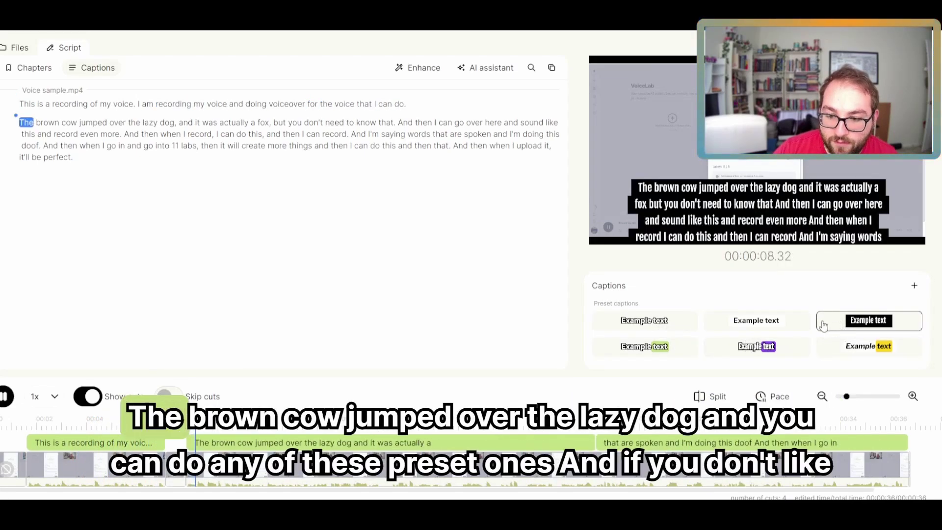
left_click(702, 323)
left_click(646, 321)
left_click(726, 348)
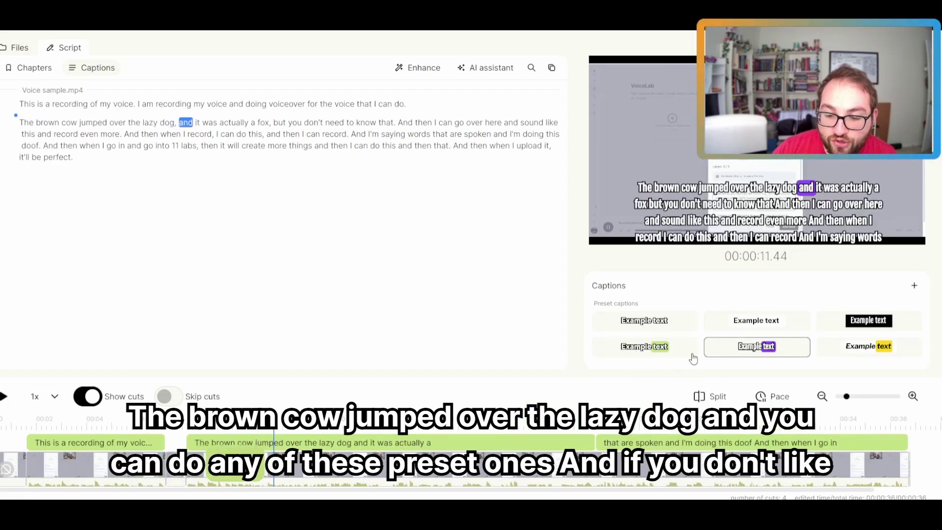
left_click(914, 285)
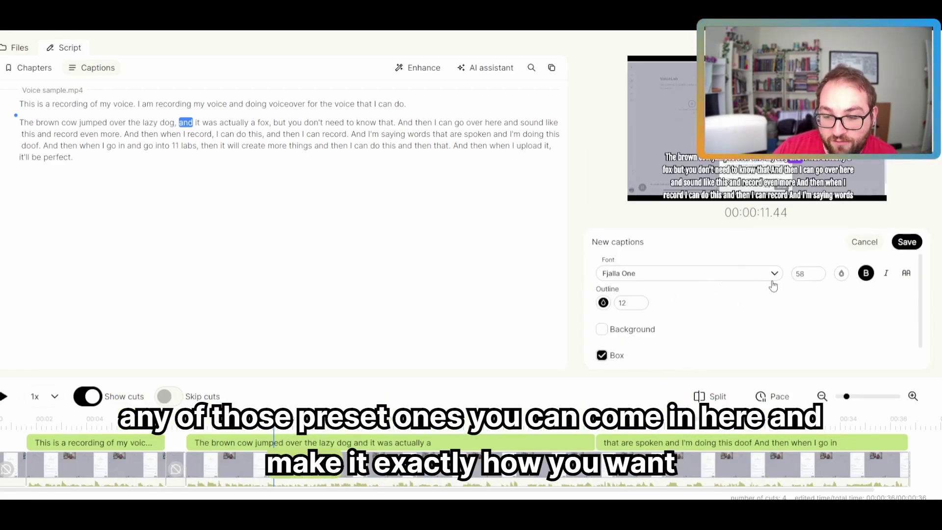
Toggle the caption Background on and off again, then save the new caption style.
scroll(770, 290, "down", 1)
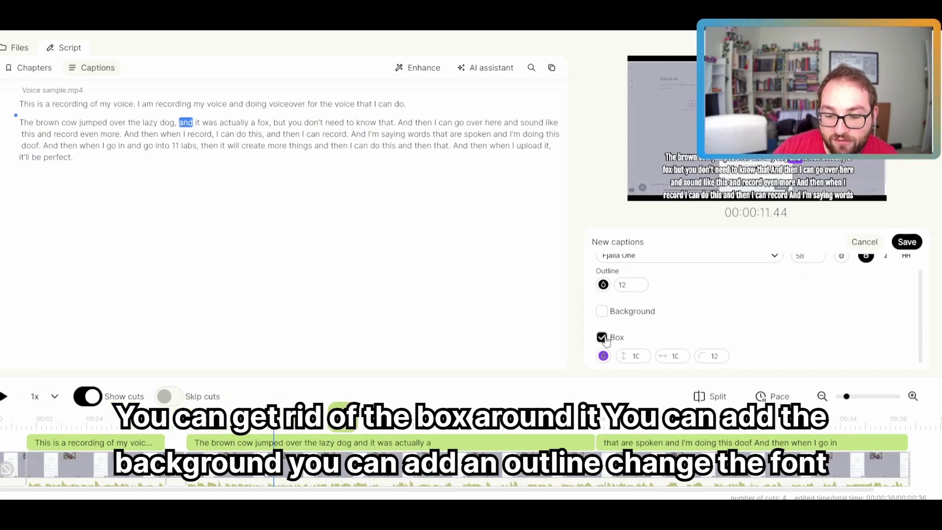
left_click(603, 313)
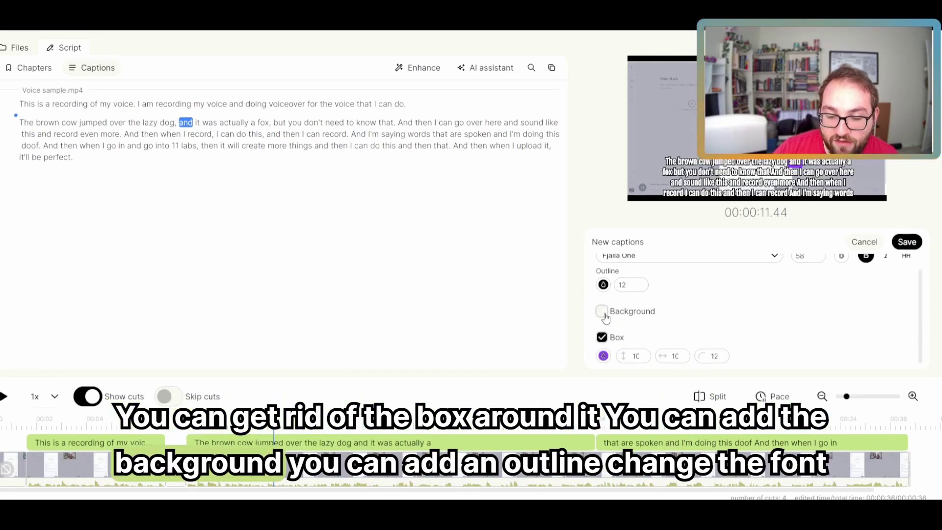
left_click(605, 314)
scroll(613, 309, "up", 1)
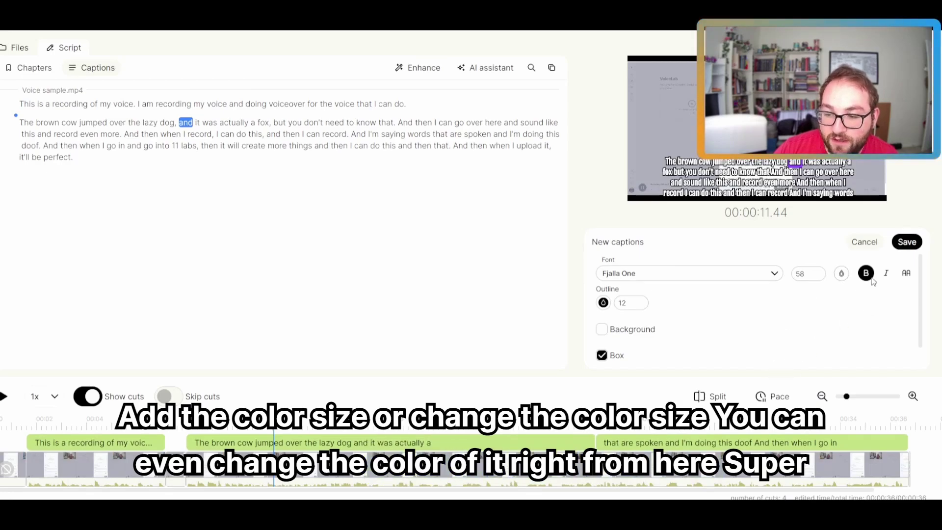
left_click(906, 242)
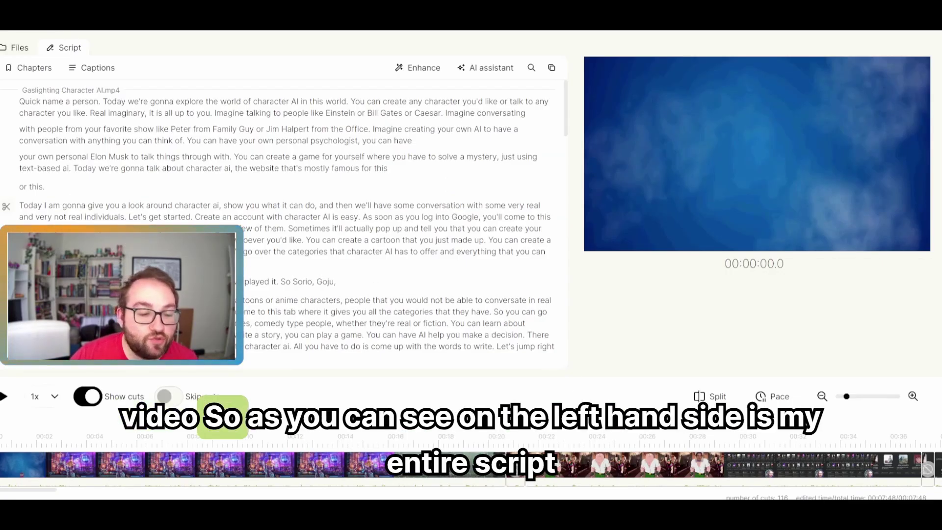
Scroll down through the Gaslighting Character AI transcript in the Script panel.
scroll(155, 214, "down", 15)
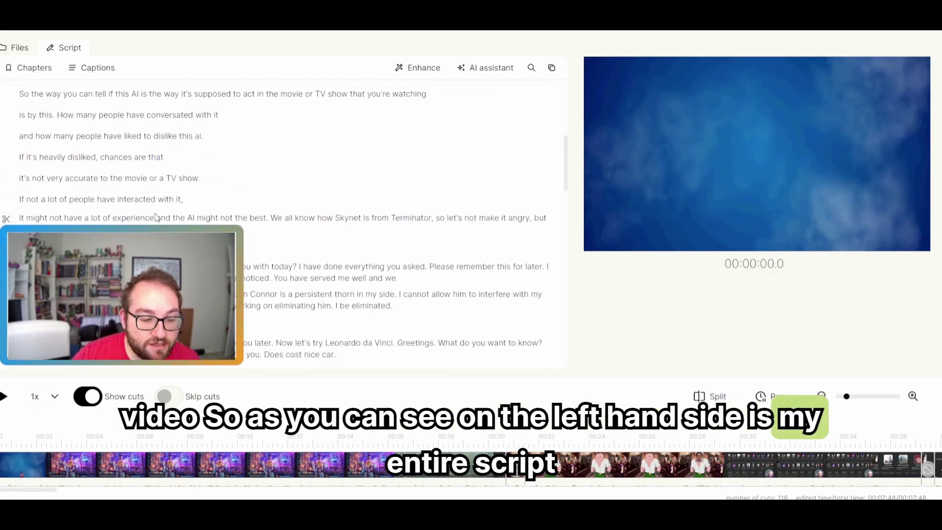
scroll(156, 214, "down", 15)
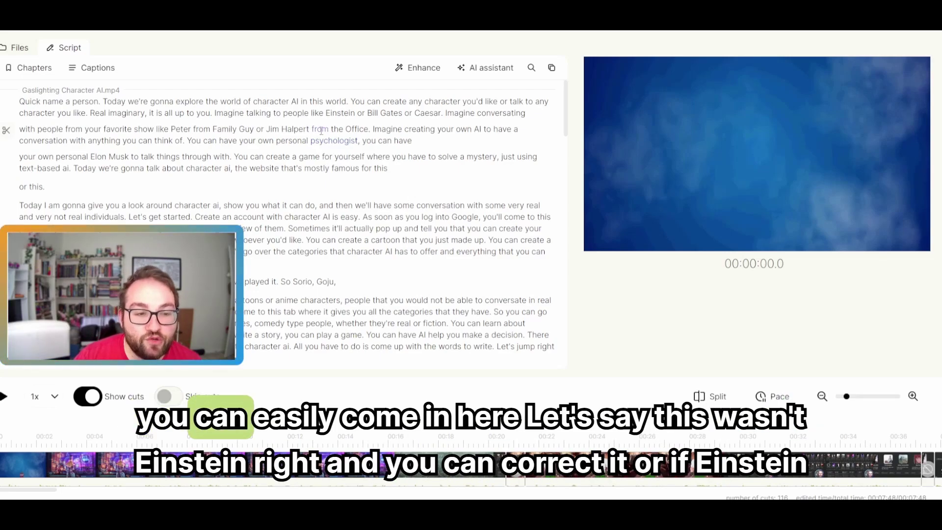
left_click_drag(346, 117, 355, 115)
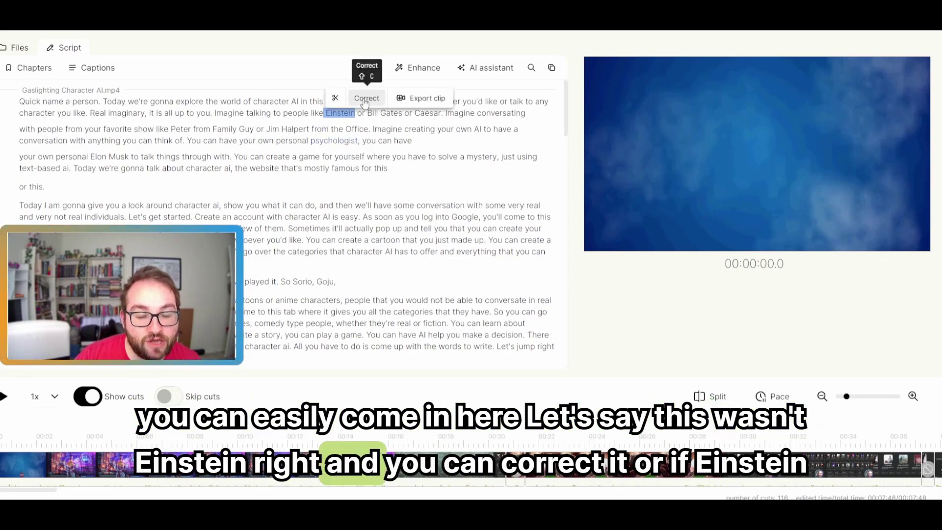
left_click(364, 101)
left_click(338, 96)
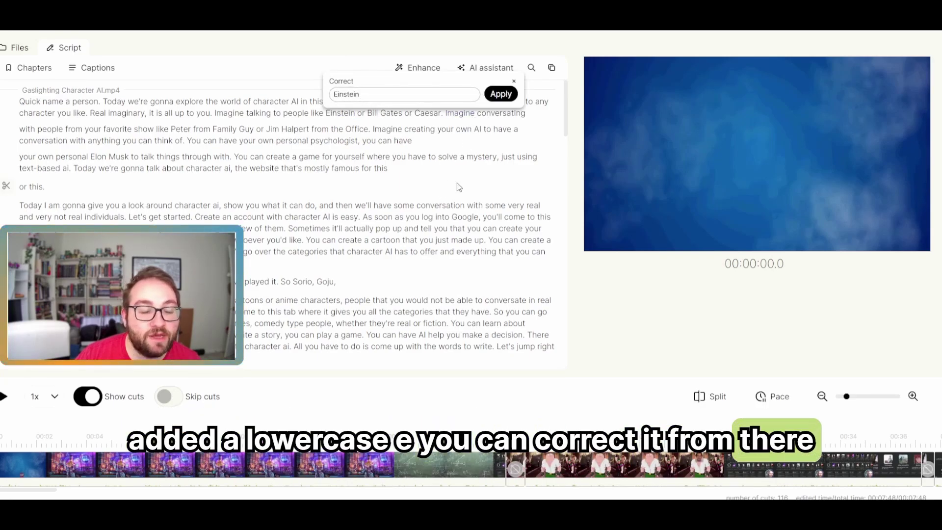
left_click(500, 94)
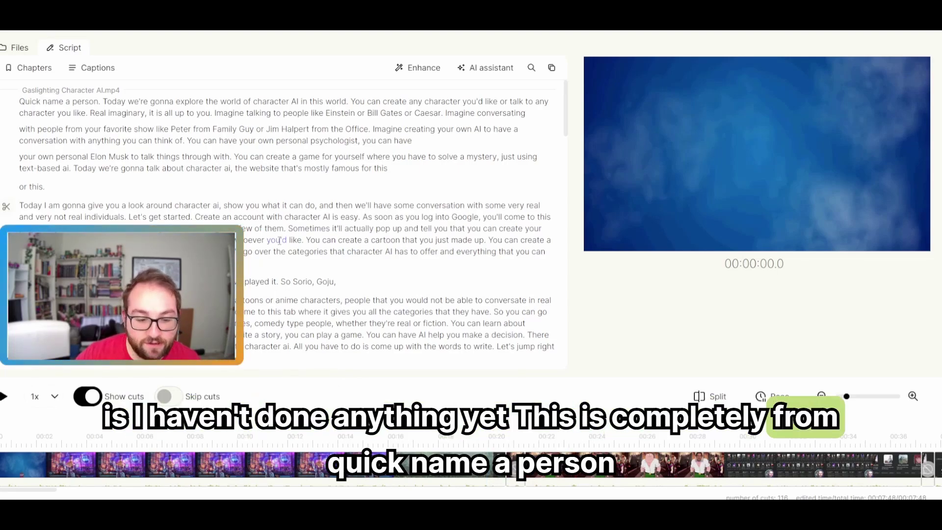
Play the video, then move the playhead to 00:00:29.48 at the character grid section.
key("space")
key("space")
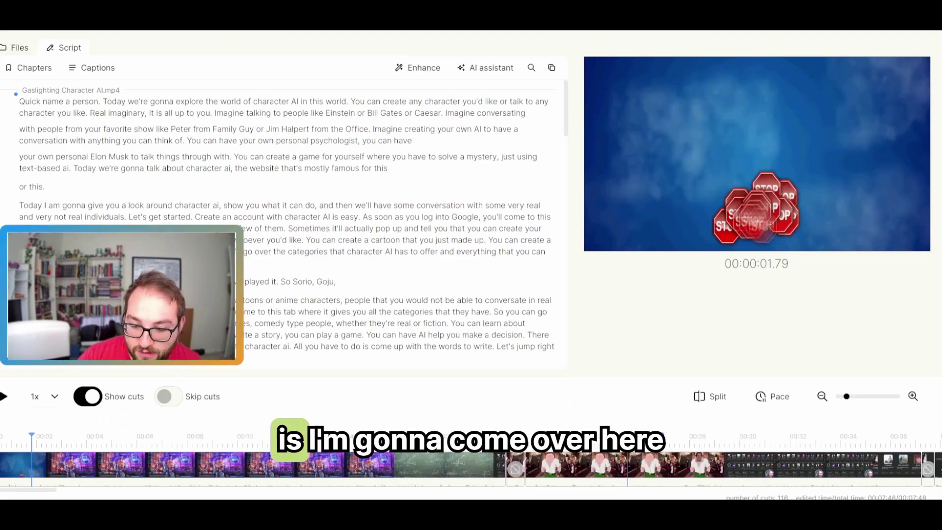
left_click(727, 444)
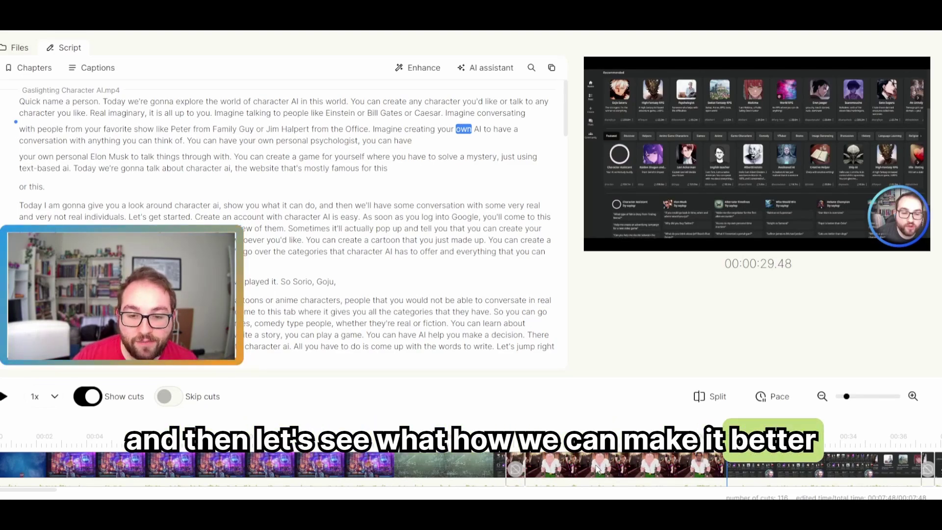
key("space")
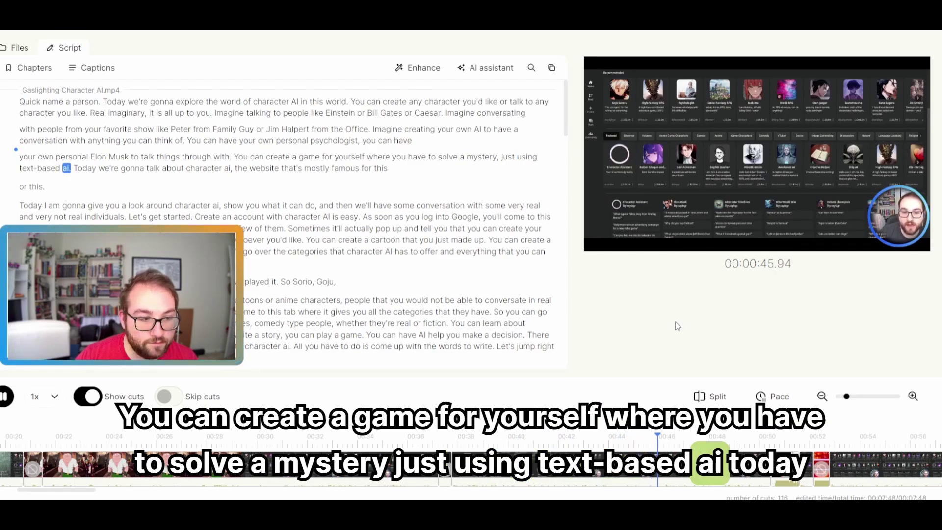
key("space")
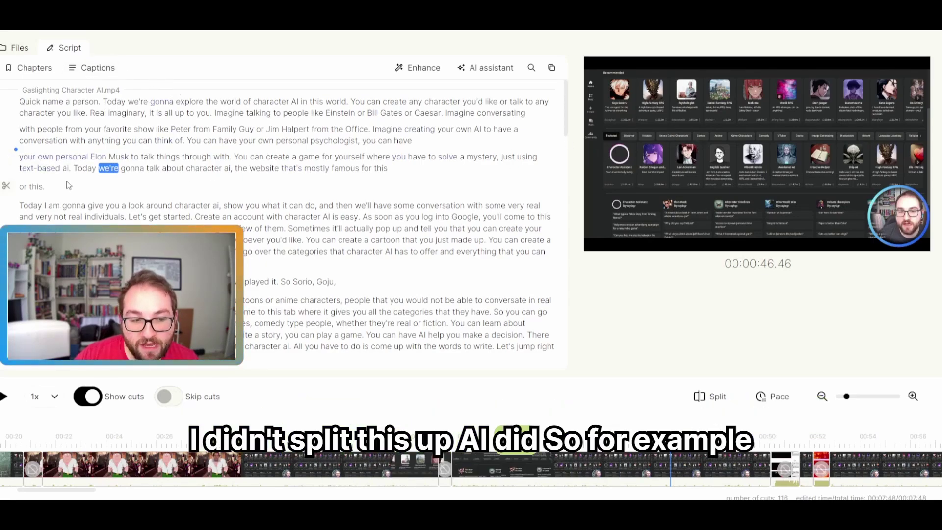
left_click_drag(18, 187, 18, 187)
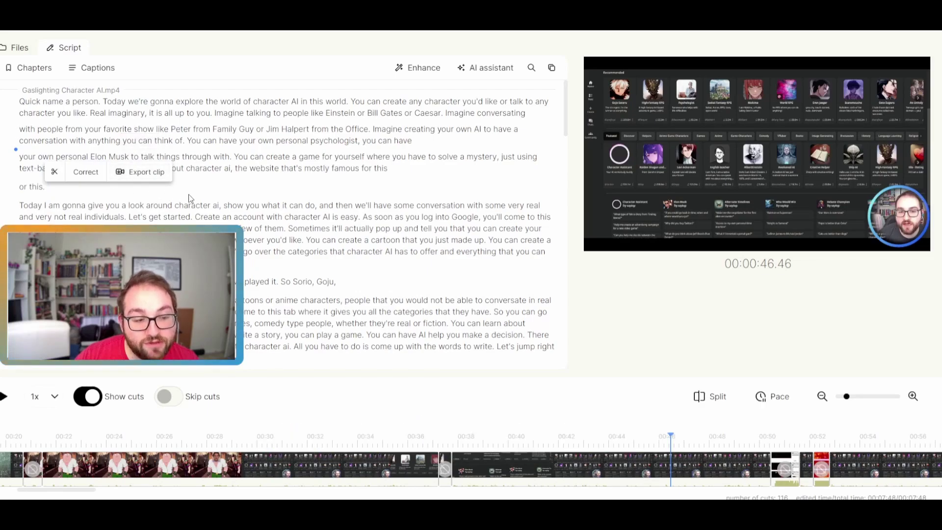
scroll(190, 199, "down", 5)
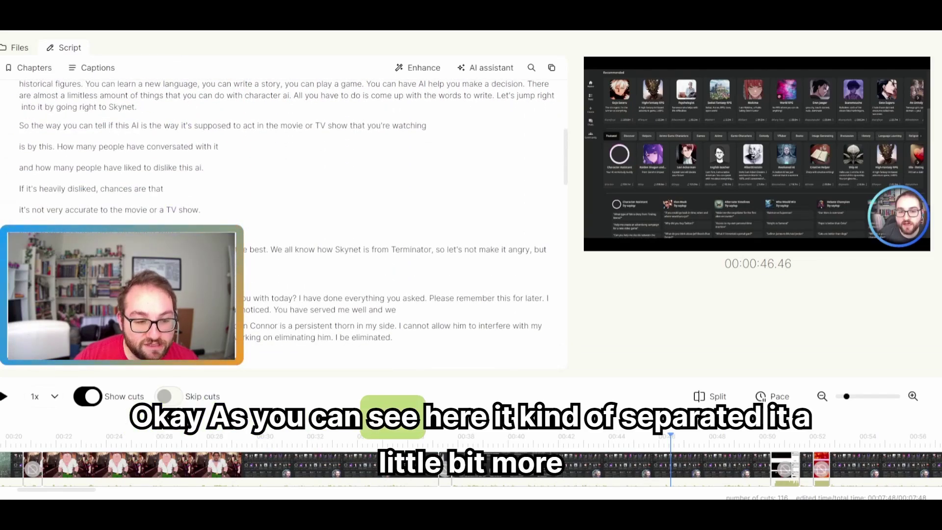
left_click_drag(201, 210, 243, 147)
scroll(242, 163, "up", 1)
scroll(243, 164, "up", 3)
Preview captions while cycling white-box, black-box, yellow and purple presets, settling on green highlight.
left_click(93, 68)
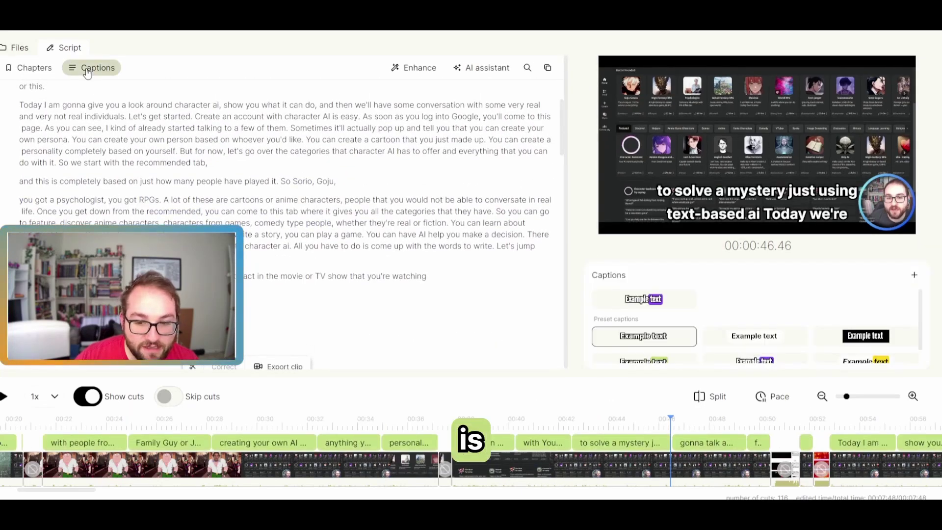
left_click(24, 199)
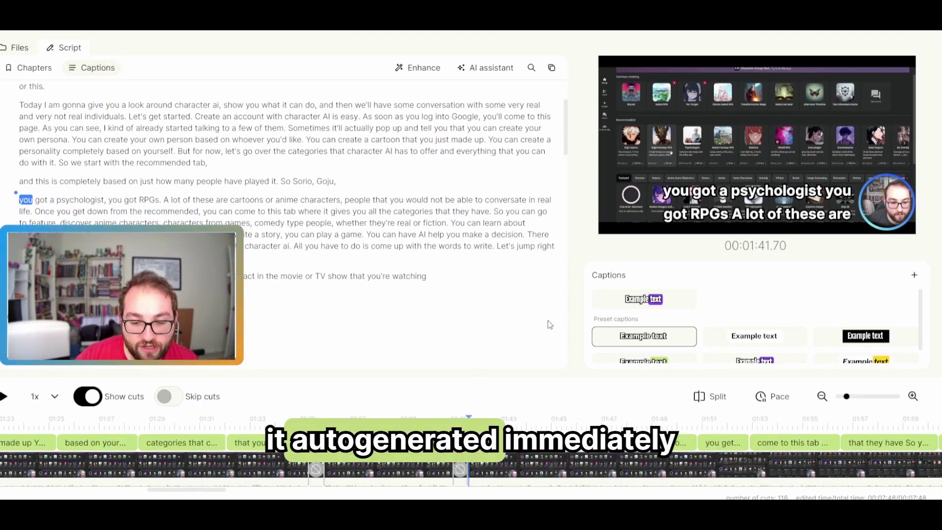
key("space")
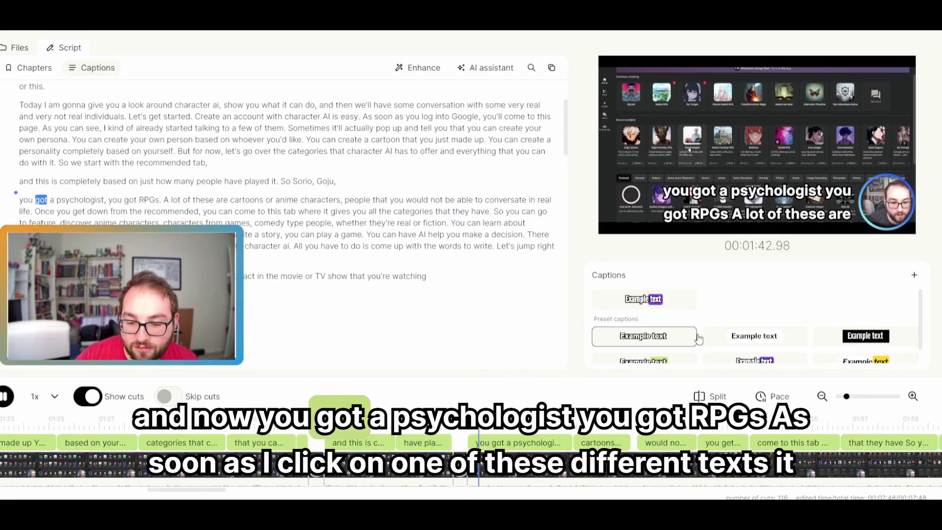
left_click(739, 335)
left_click(863, 336)
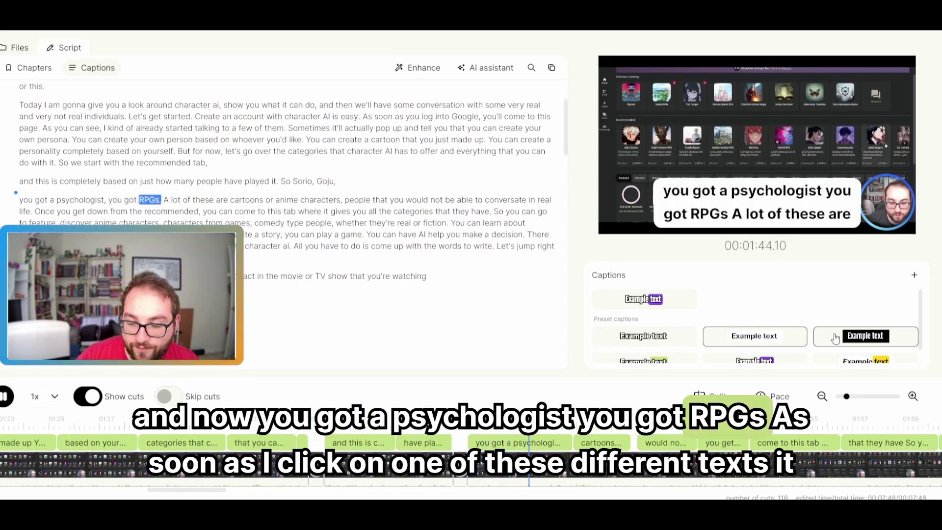
left_click(847, 363)
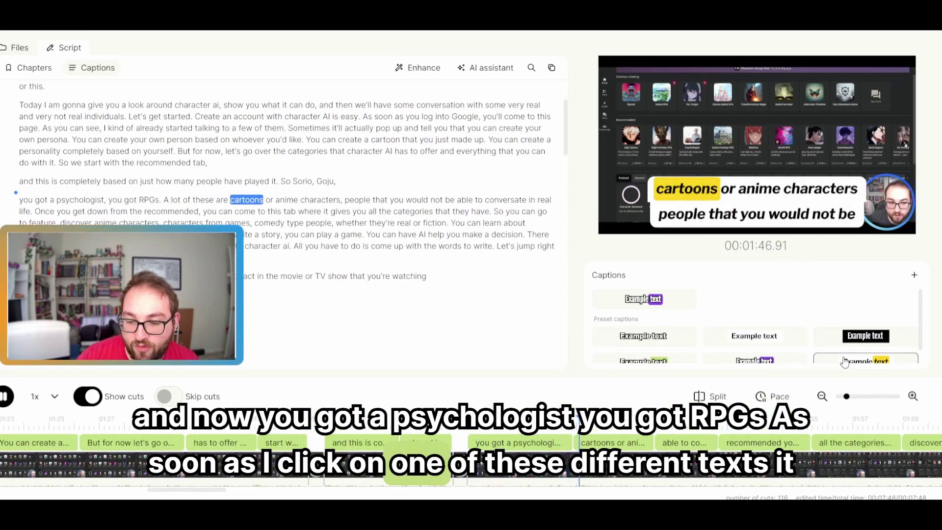
left_click(783, 361)
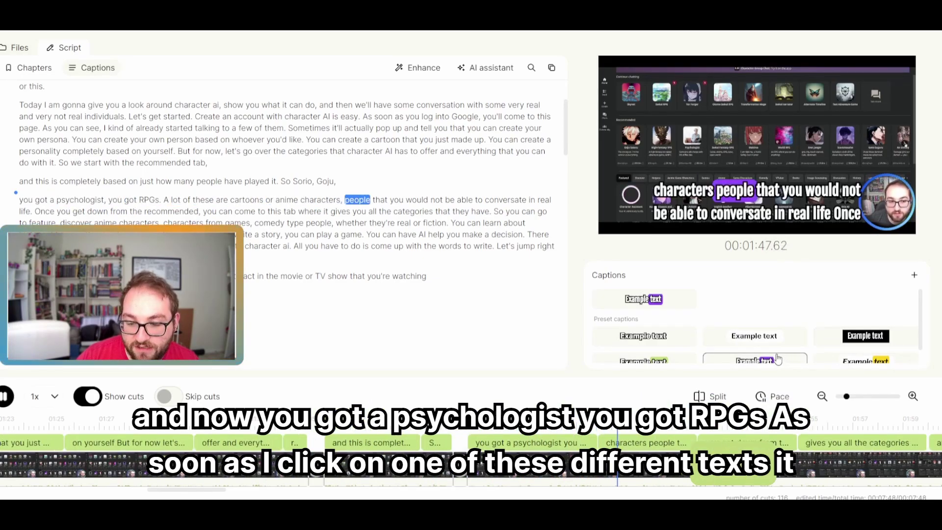
left_click(644, 361)
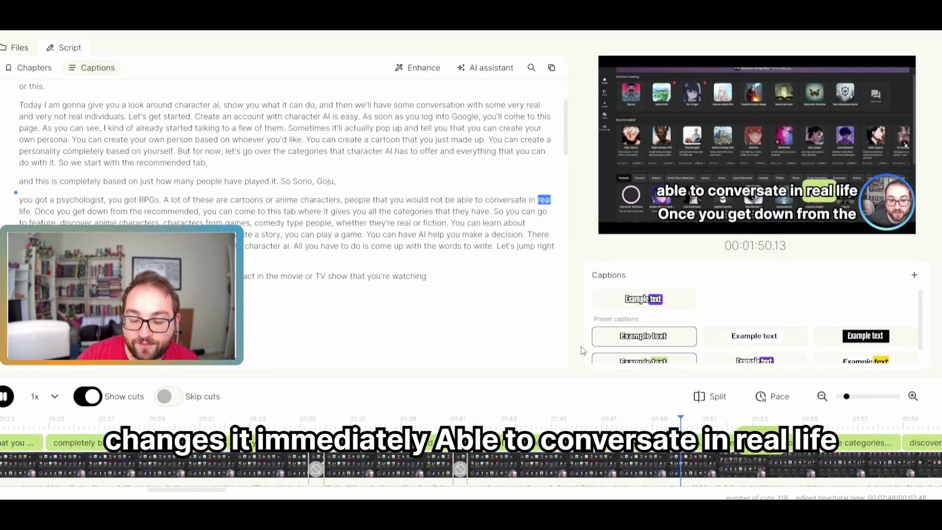
scroll(586, 349, "down", 1)
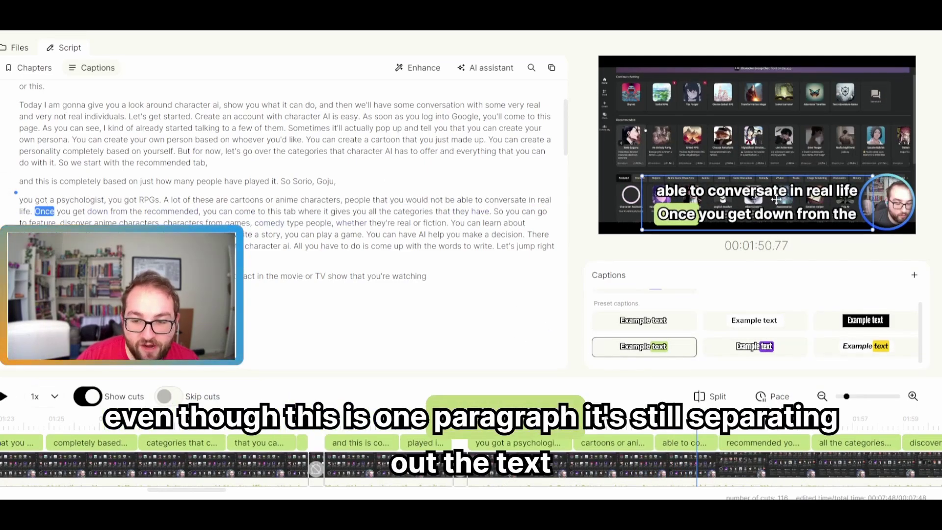
left_click(863, 230)
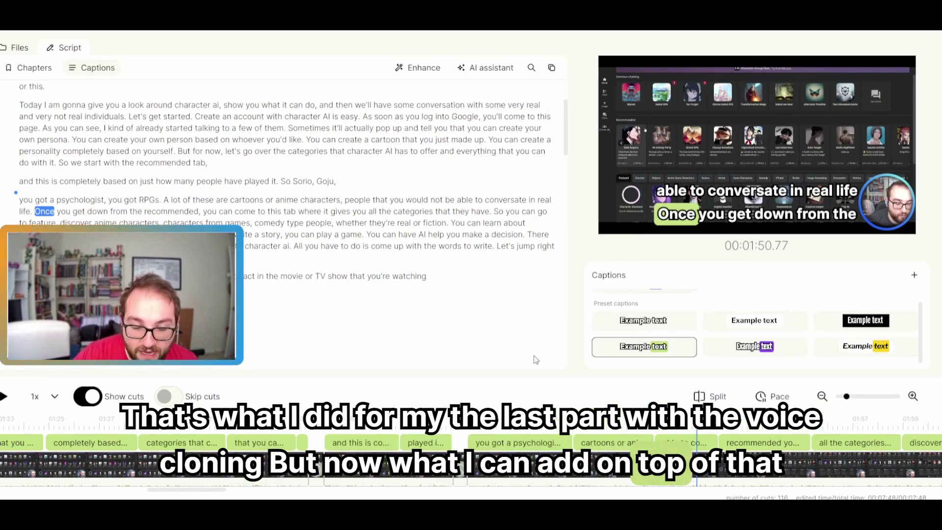
left_click(612, 455)
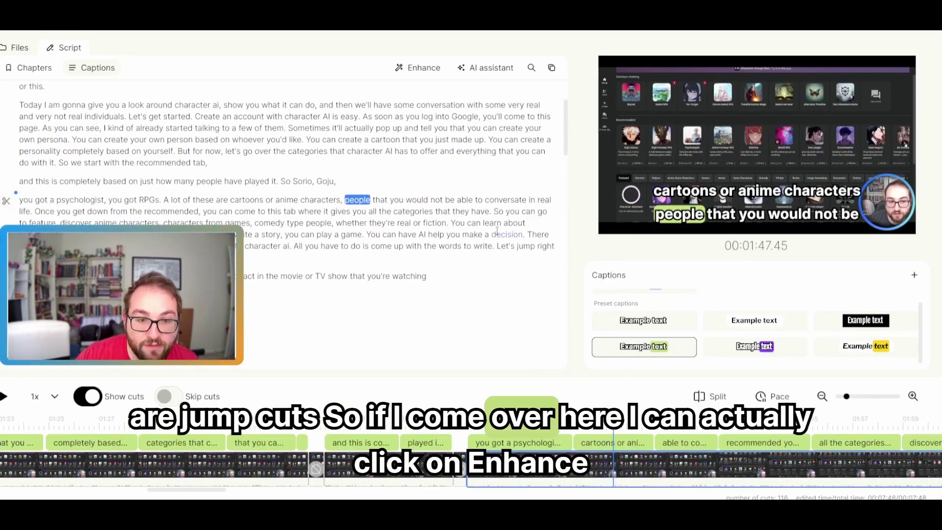
Preview the noise-removed audio and turn on jump cut zoom in Enhance.
left_click(419, 68)
left_click(420, 74)
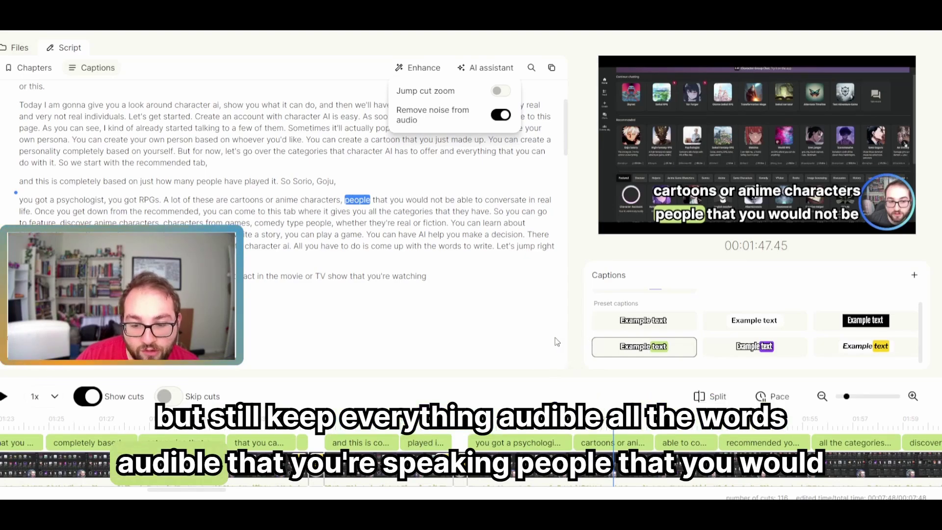
key("space")
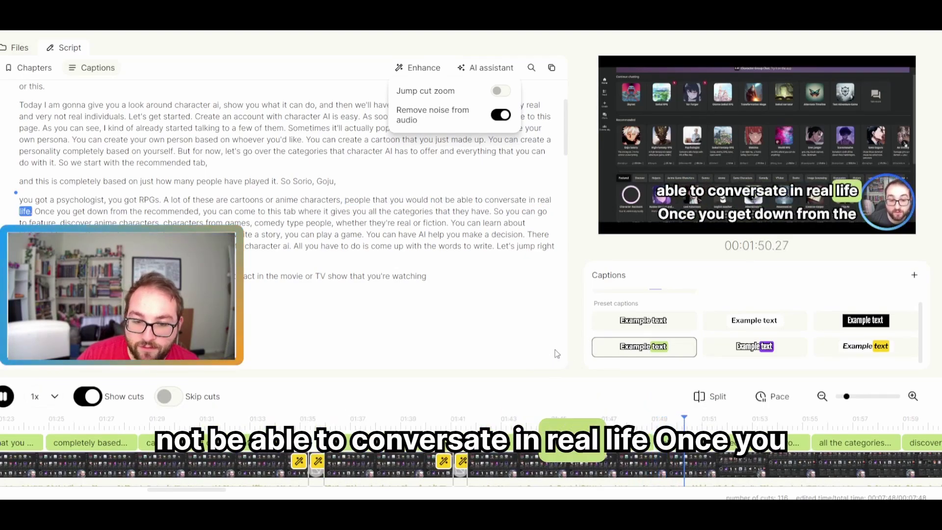
key("space")
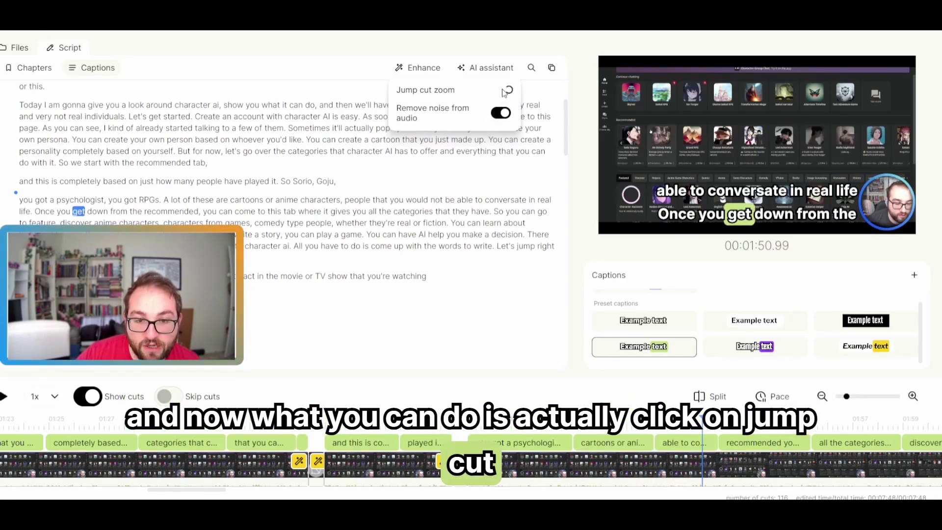
left_click(500, 90)
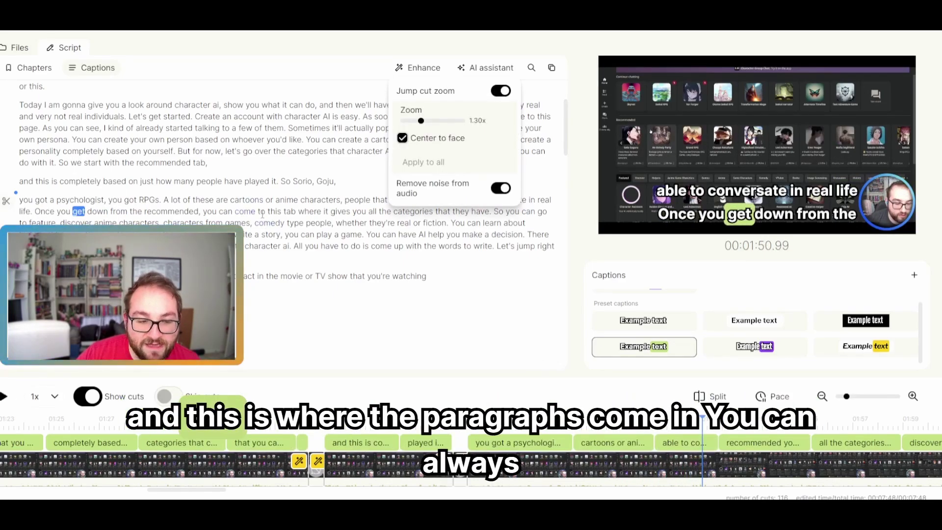
left_click(485, 397)
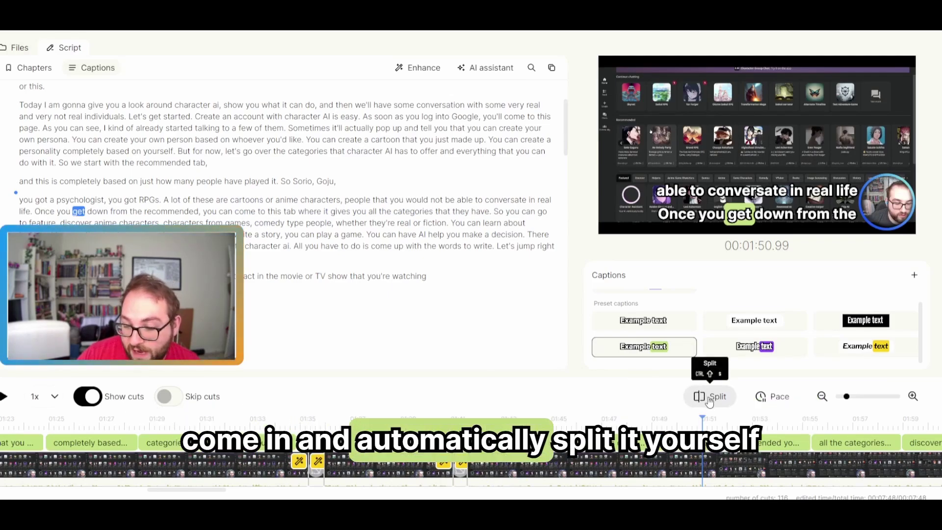
Split the 'you got a psychologist' clip at the playhead.
left_click(685, 442)
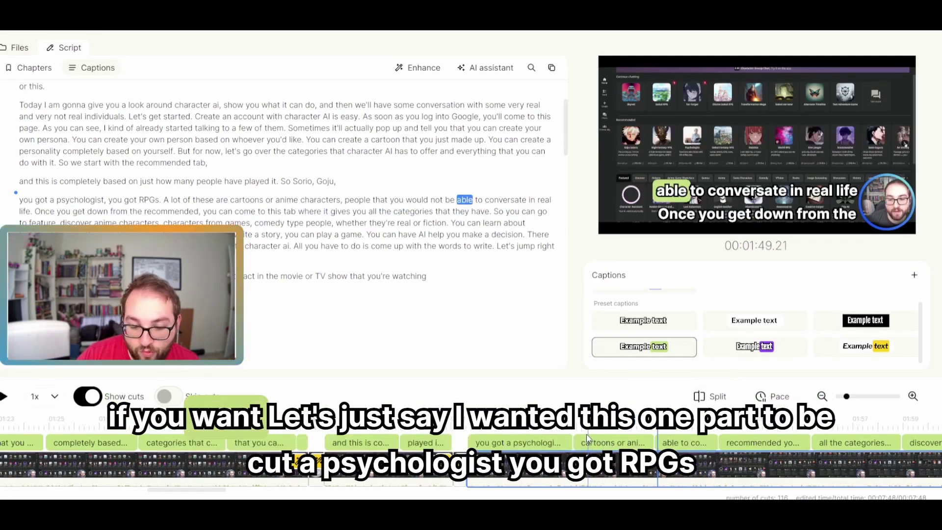
left_click(520, 442)
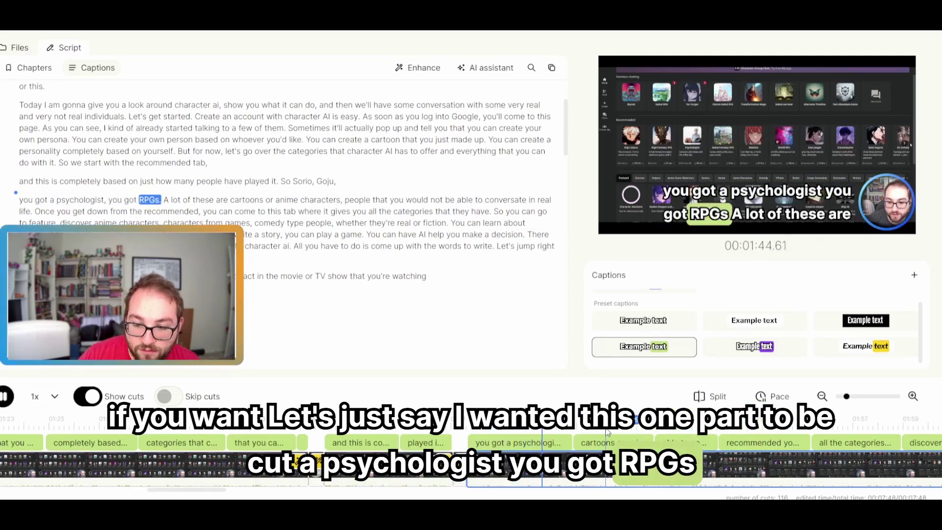
key("space")
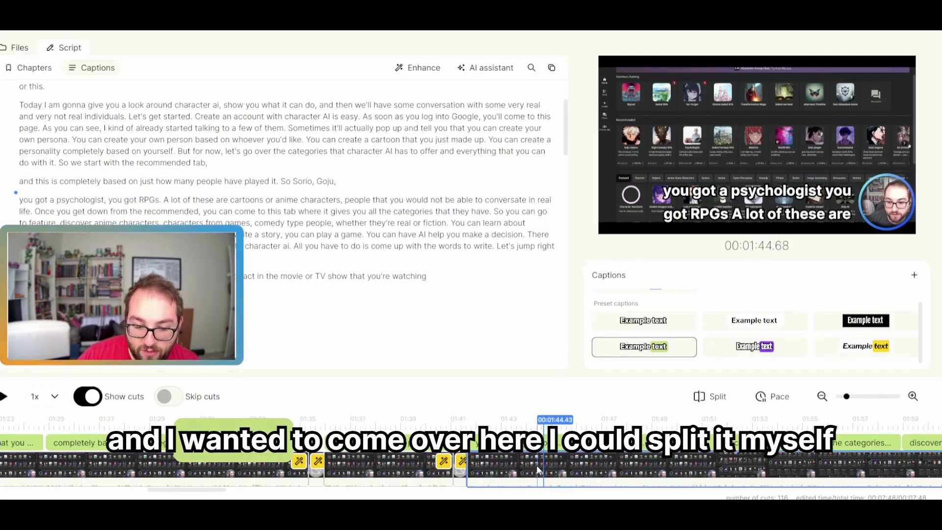
left_click(710, 397)
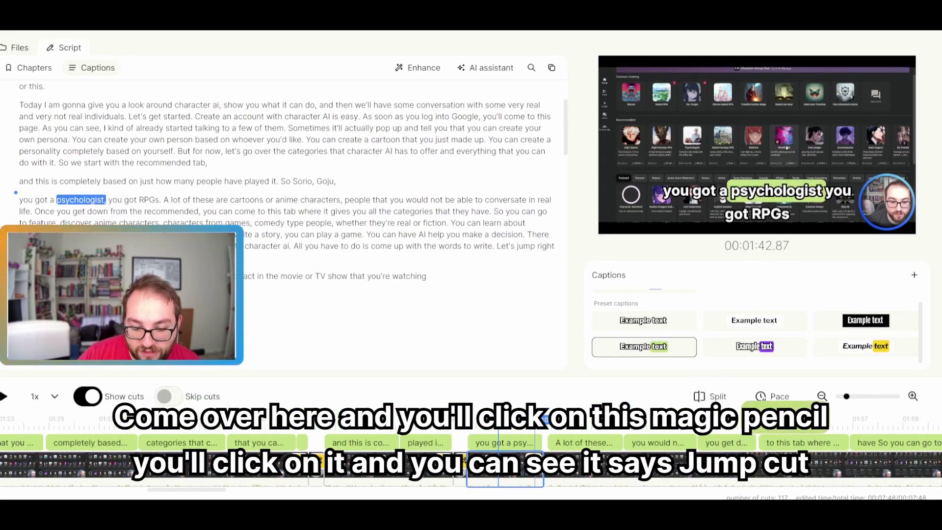
Enable jump cut zoom for the selected clip and nudge the caption higher in the frame.
left_click(545, 418)
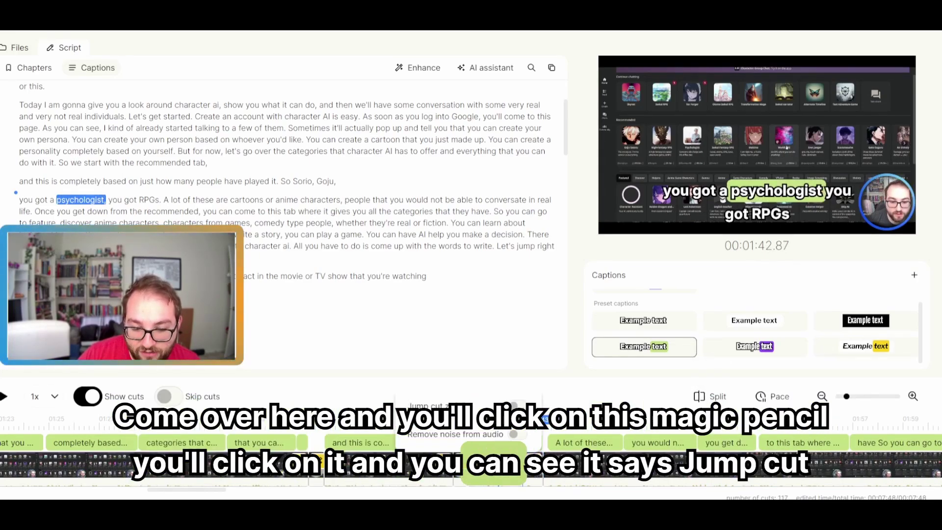
left_click(525, 406)
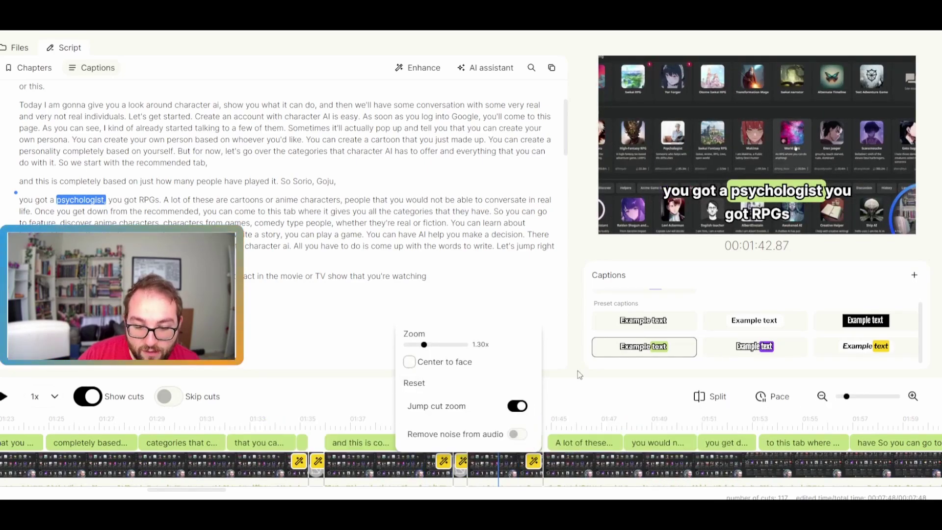
left_click(753, 206)
left_click_drag(753, 206, 663, 126)
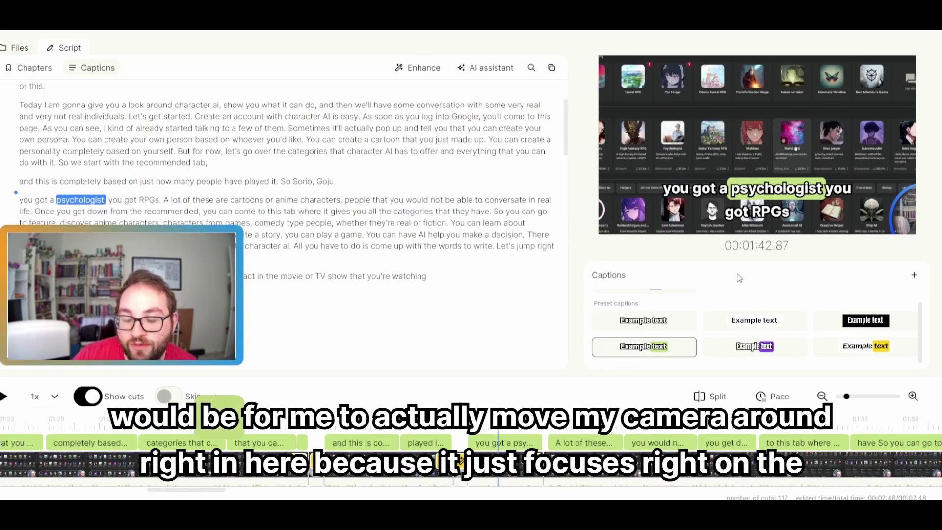
left_click(676, 235)
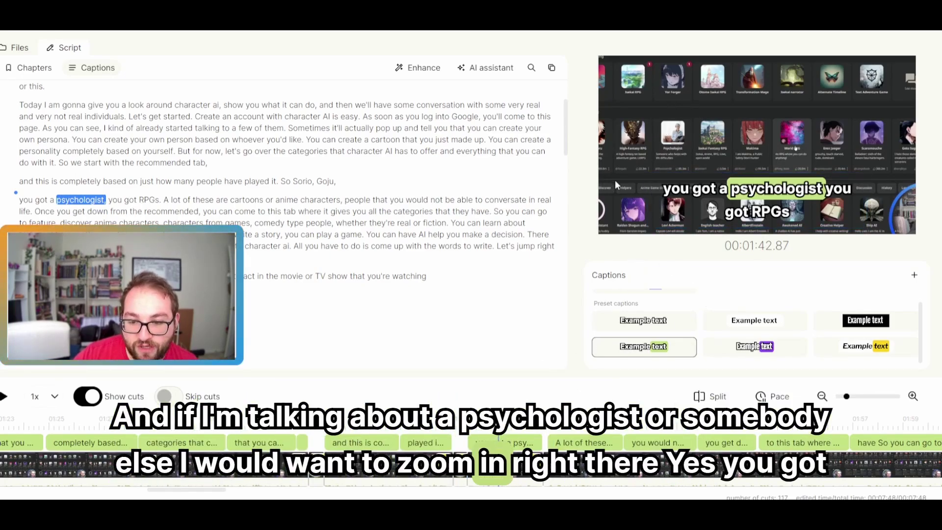
Raise the RPGs jump-cut zoom to 2.00x, then drop it to 1.00x.
key("space")
key("space")
left_click(534, 462)
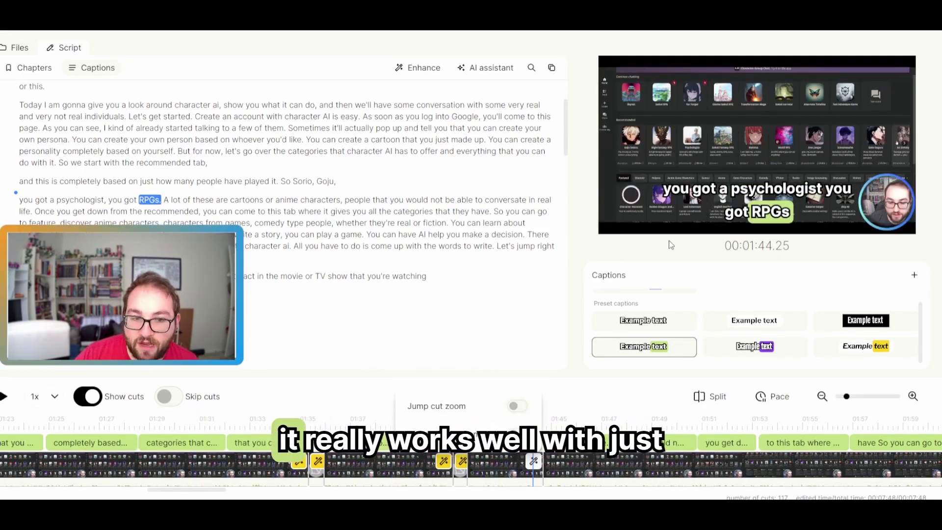
left_click(599, 393)
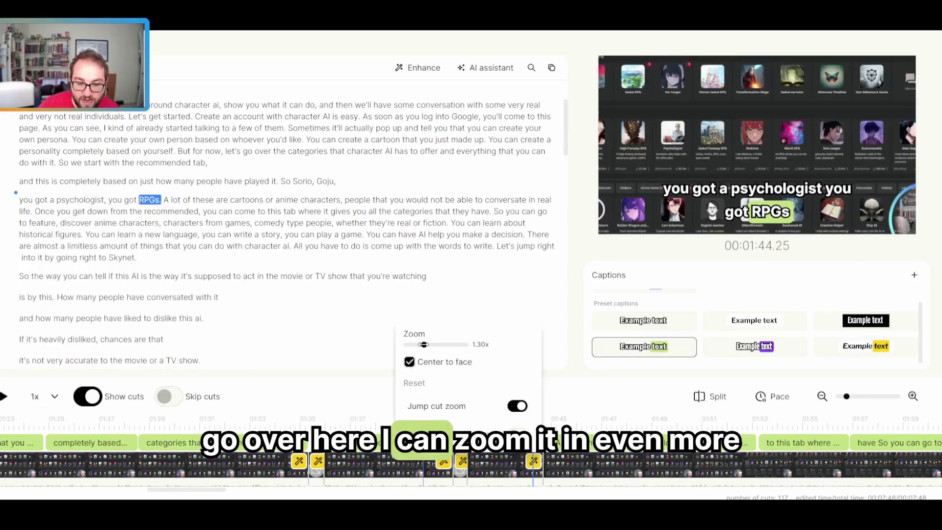
mouse_move(417, 344)
left_mouse_down()
mouse_move(507, 337)
mouse_move(416, 353)
left_mouse_up()
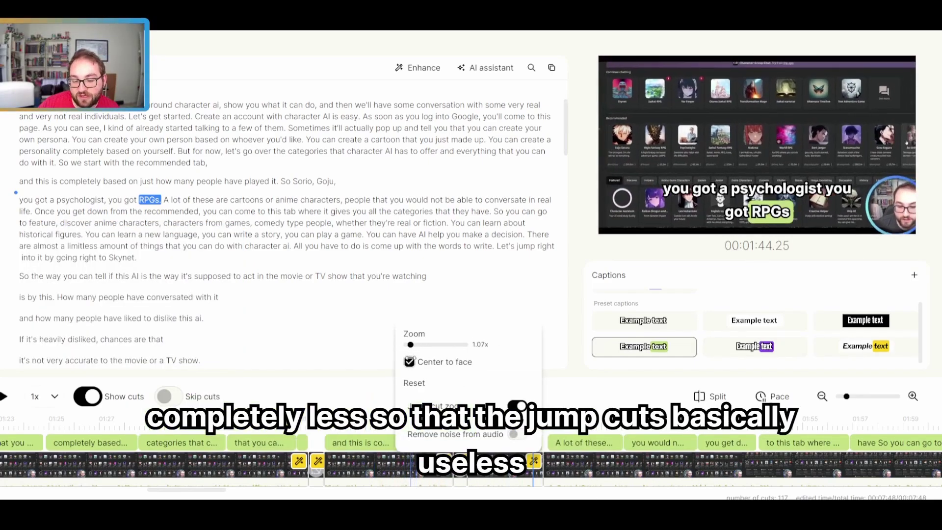
left_click_drag(415, 354, 501, 354)
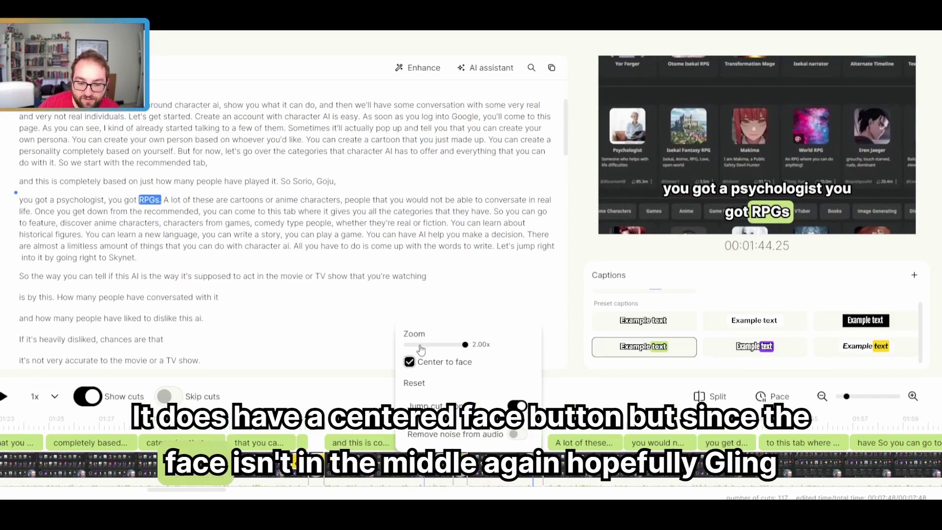
left_click(407, 344)
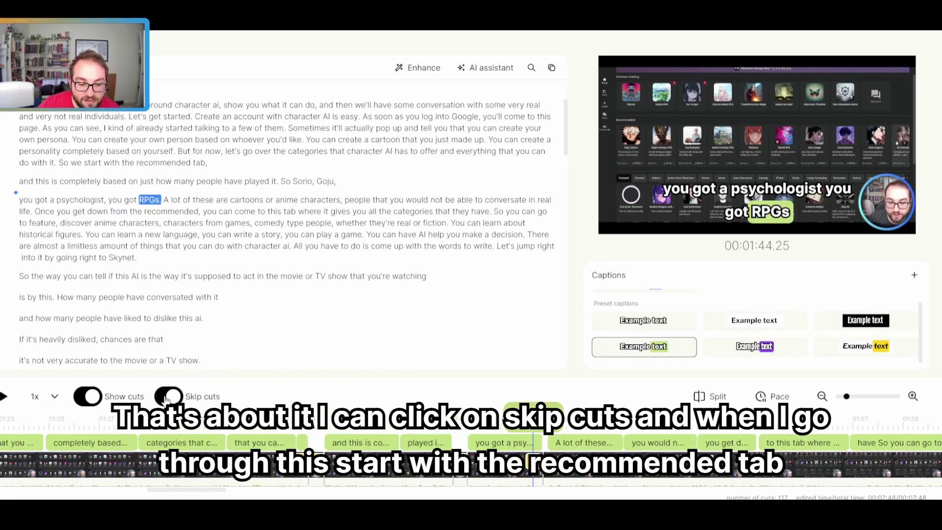
Select and cut the transcript line 'So the way you can tell if this AI'.
left_click(268, 471)
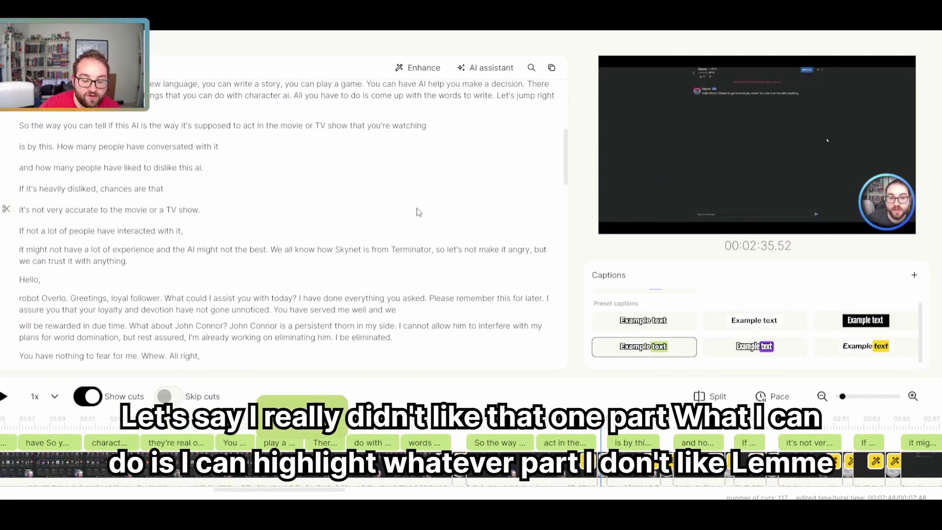
left_click_drag(428, 125, 126, 129)
mouse_move(20, 130)
left_mouse_down()
mouse_move(266, 128)
mouse_move(19, 126)
left_mouse_up()
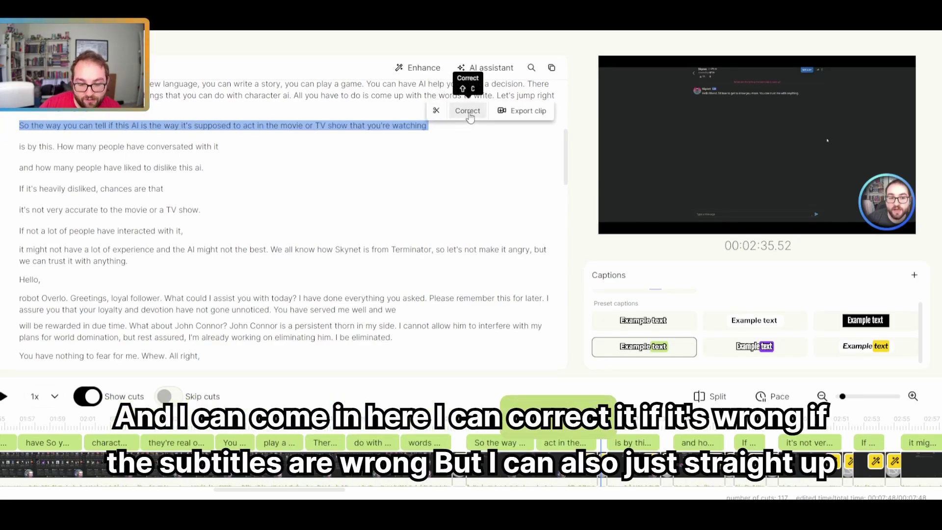
left_click(436, 112)
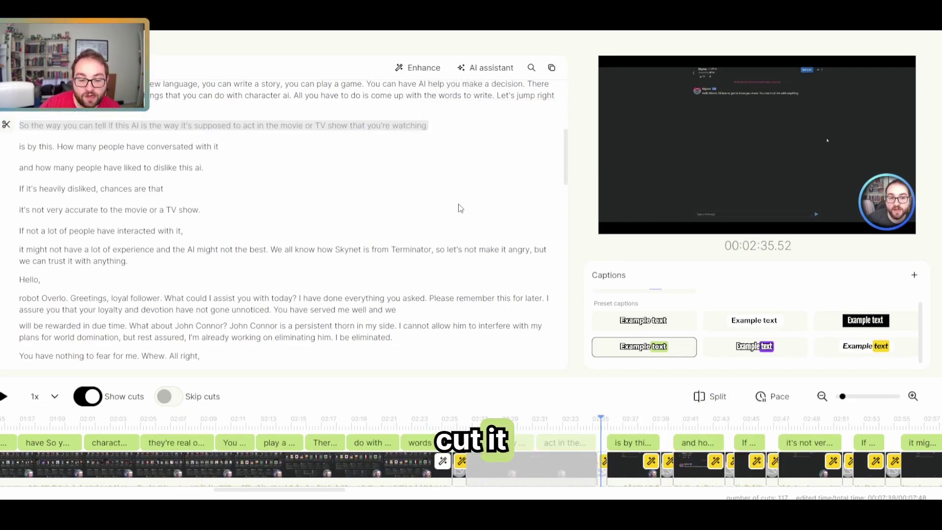
Turn on Skip cuts and play from just before the cut to confirm it's skipped.
left_click(414, 423)
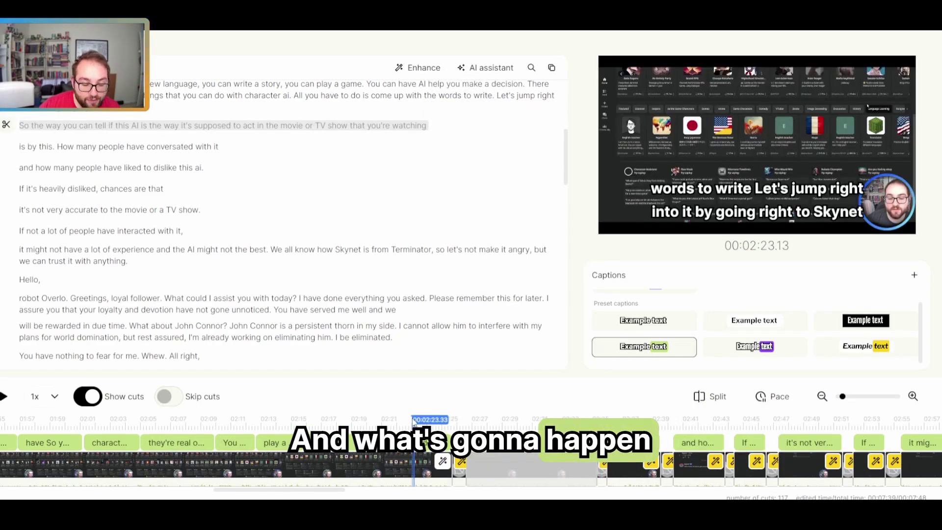
left_click(164, 397)
key("space")
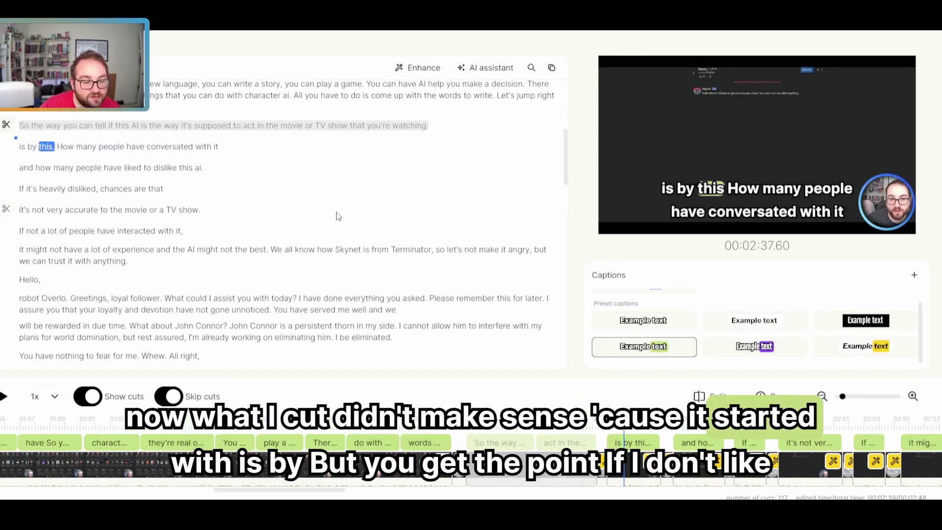
scroll(337, 213, "down", 2)
scroll(337, 212, "down", 6)
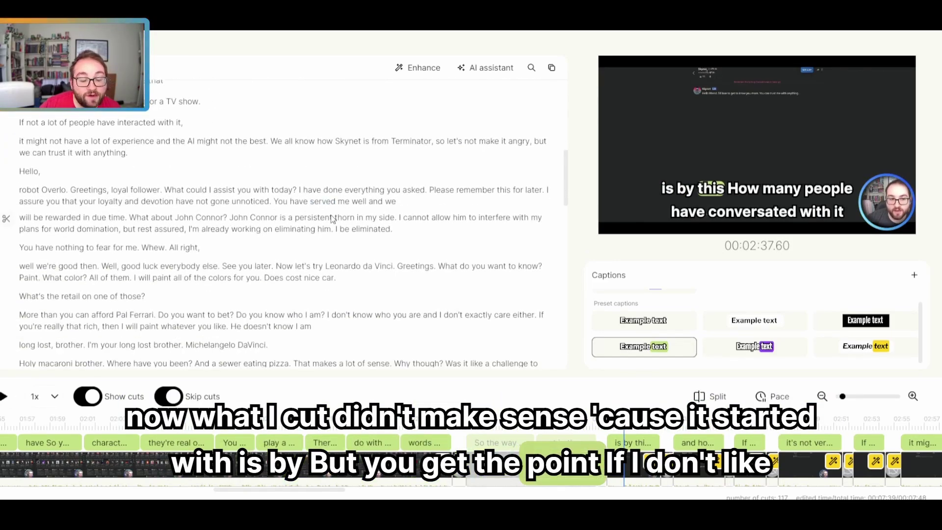
Play from the Leonardo line to locate 'Who's next? Let's see.'.
left_click_drag(132, 318, 21, 315)
left_click(75, 311)
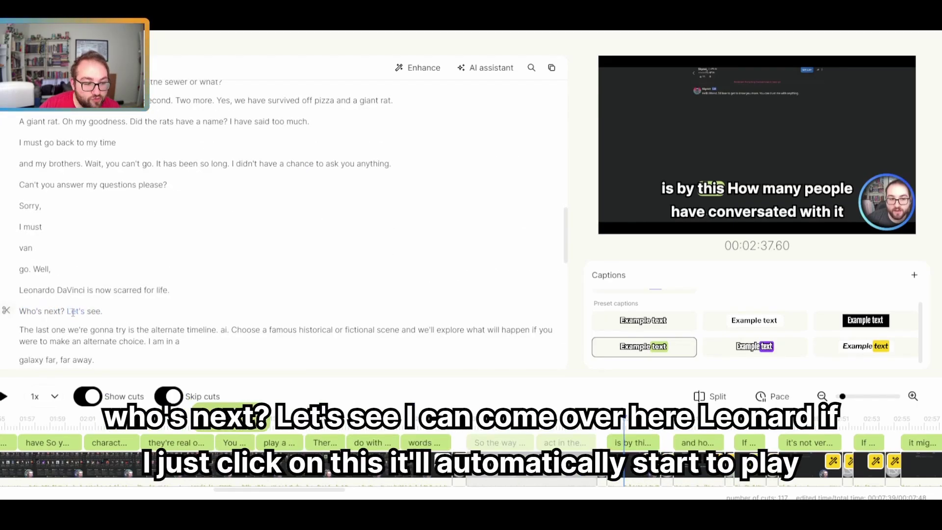
left_click(35, 289)
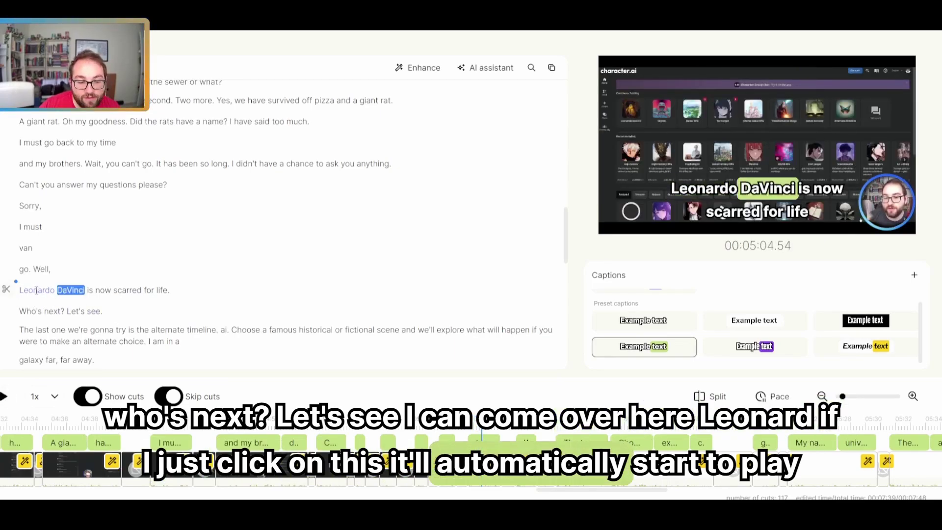
left_click(36, 290)
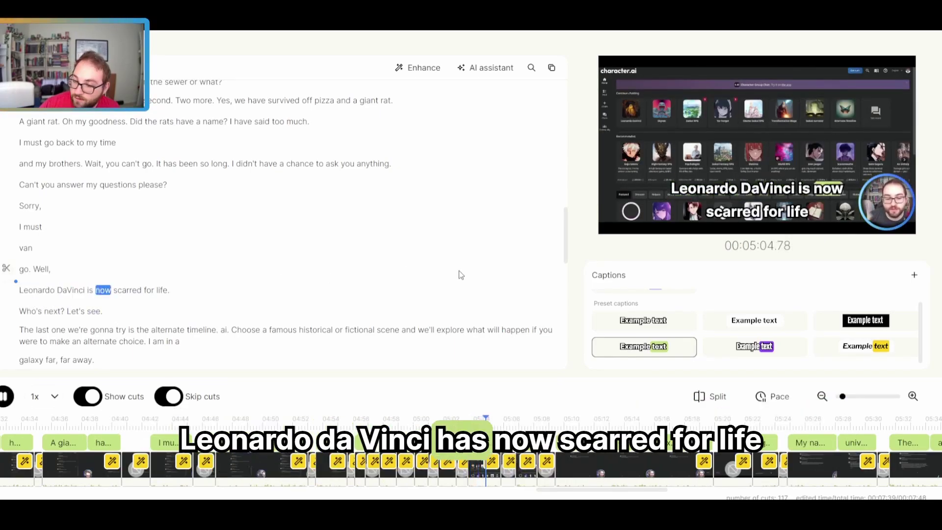
key("space")
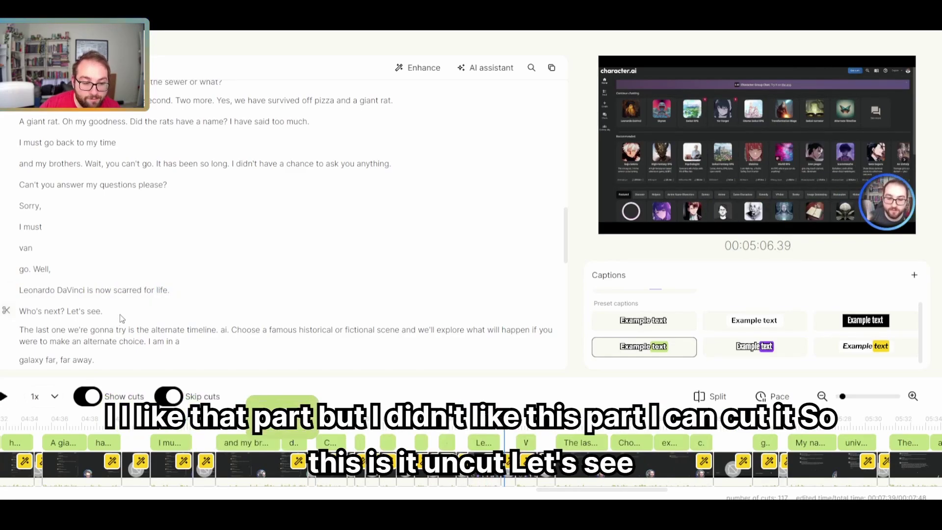
Cut 'Who's next? Let's see.' and replay from the Leonardo line to confirm it's skipped.
left_click_drag(106, 311, 19, 311)
key("space")
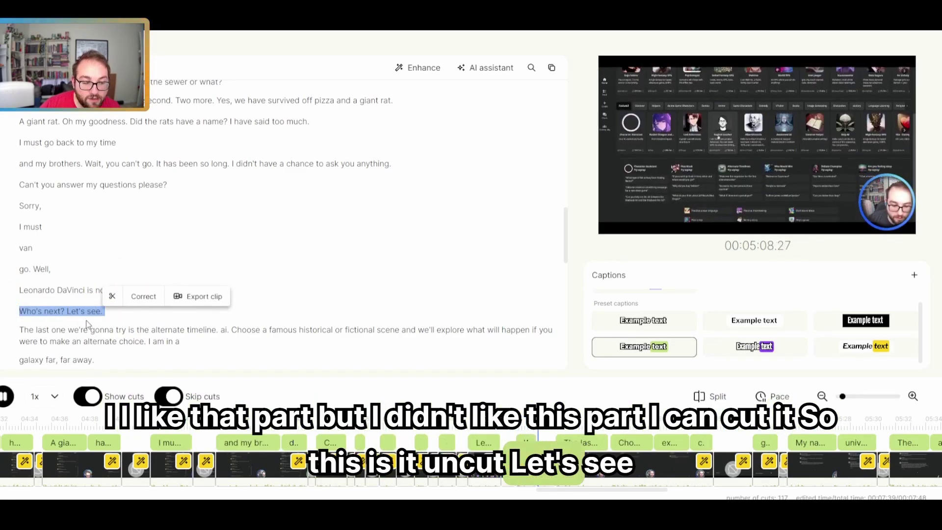
key("space")
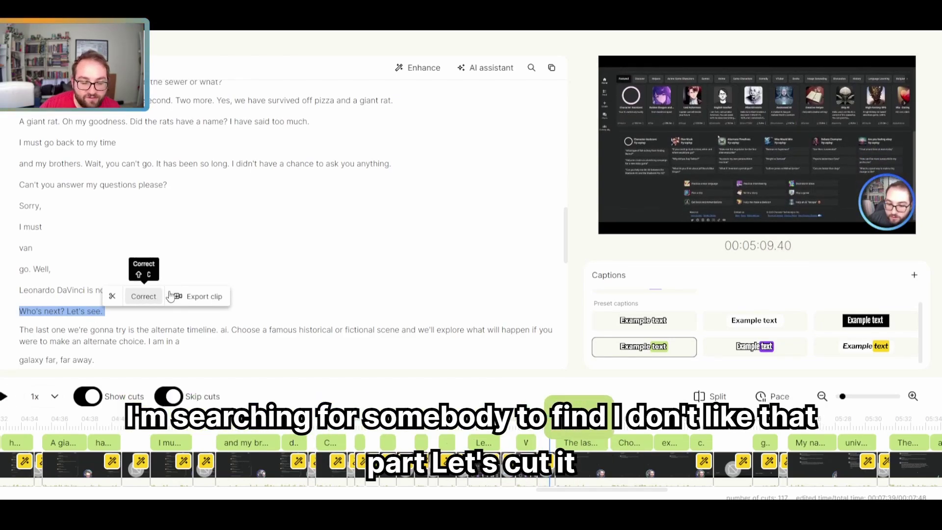
left_click(112, 296)
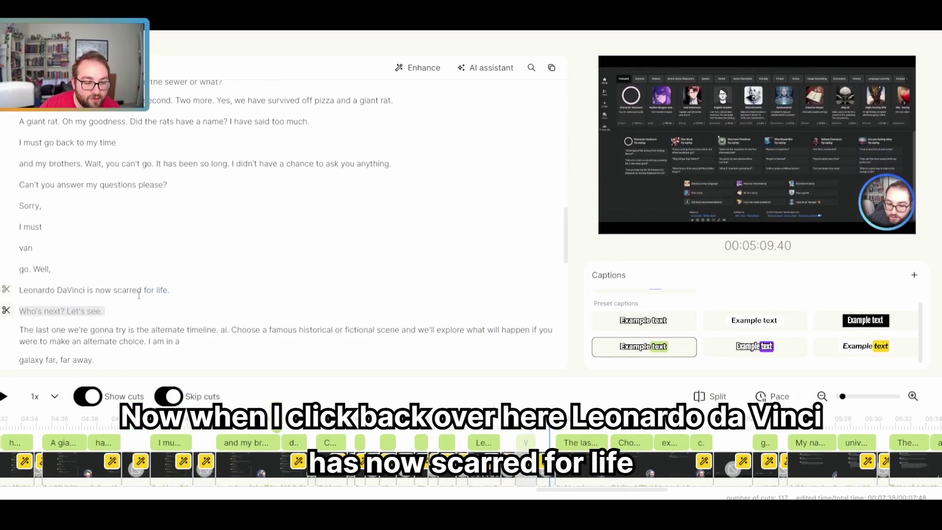
left_click(30, 290)
key("space")
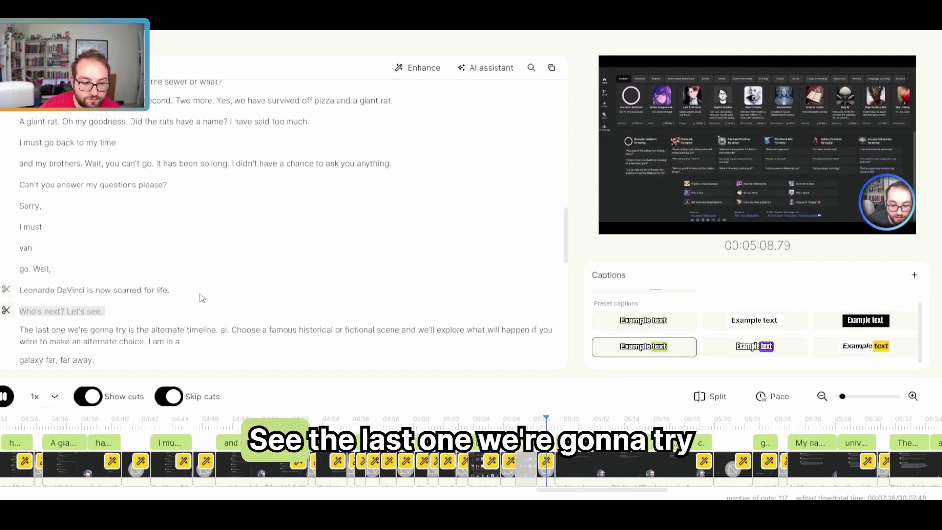
key("space")
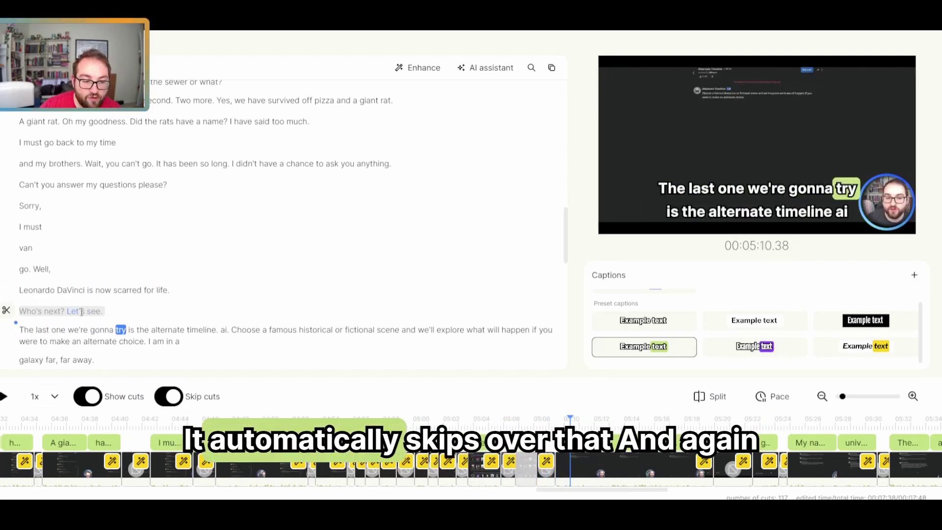
Split and cut the stray sound at 05:09.86 before "The last one we're gonna try", making 118 cuts.
left_click(563, 460)
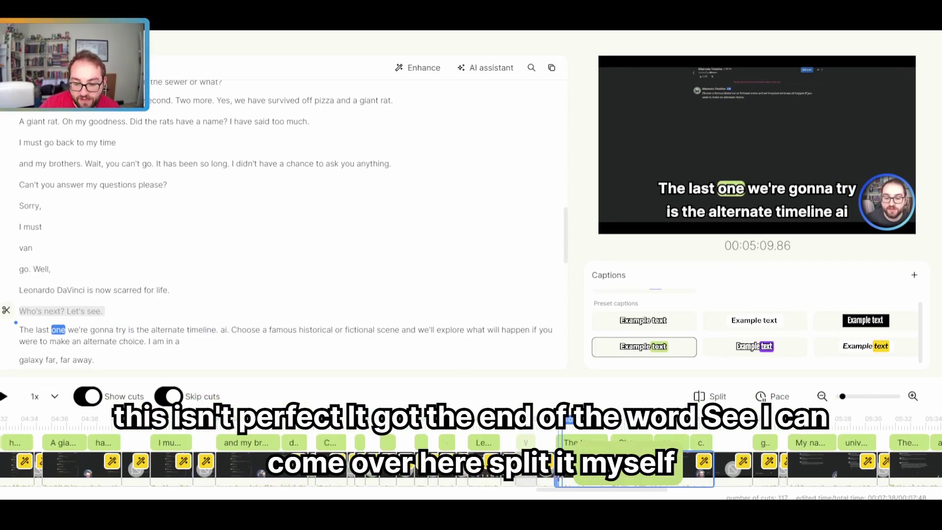
key("s")
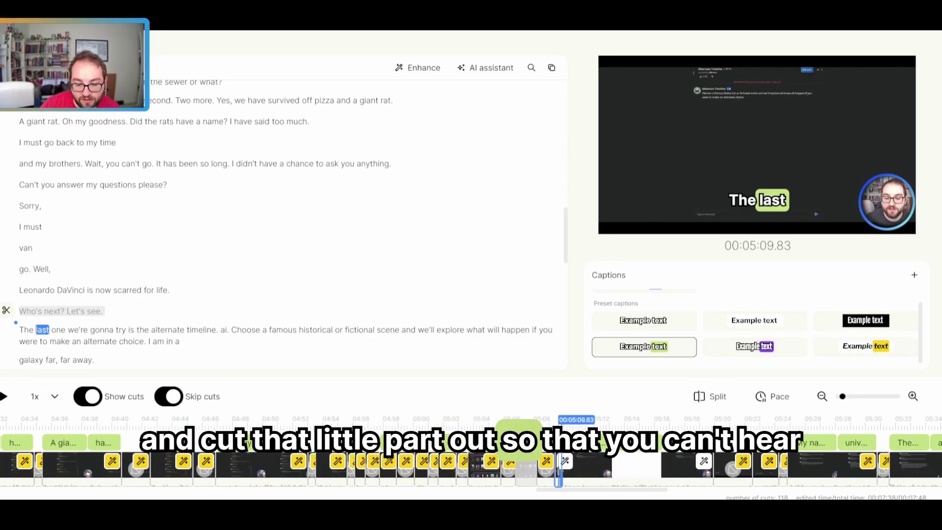
scroll(412, 314, "down", 2)
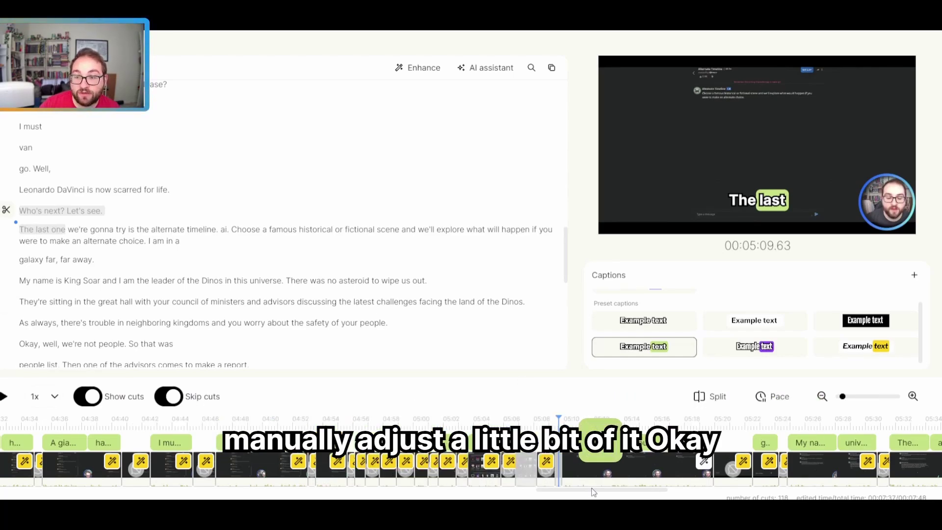
scroll(564, 334, "down", 10)
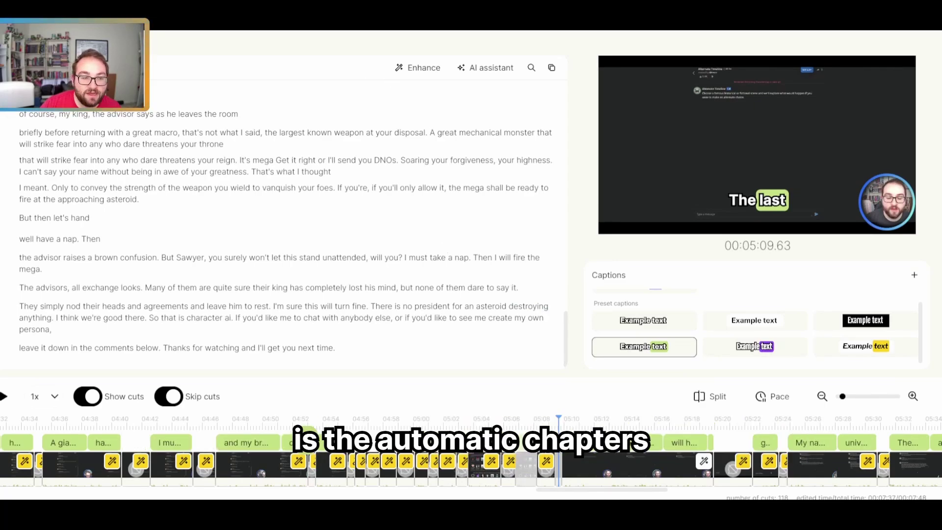
left_click(485, 68)
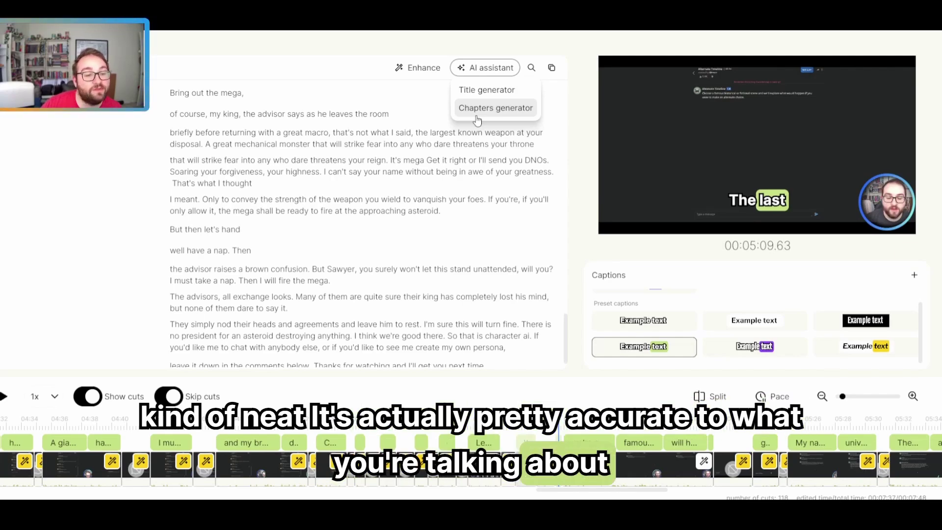
left_click(189, 79)
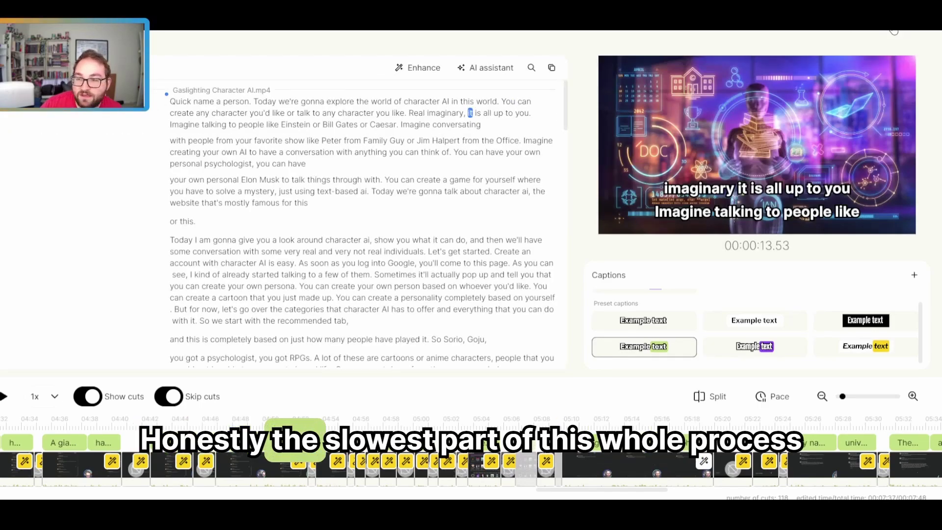
Show the export formats: MP4 video, MP3 audio, SRT subtitles, Premiere, FCP and Resolve.
left_click(895, 31)
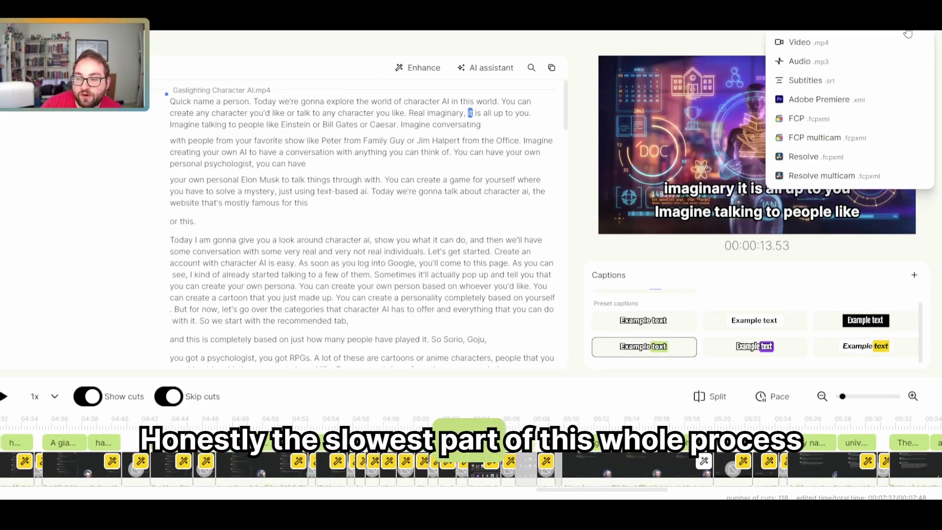